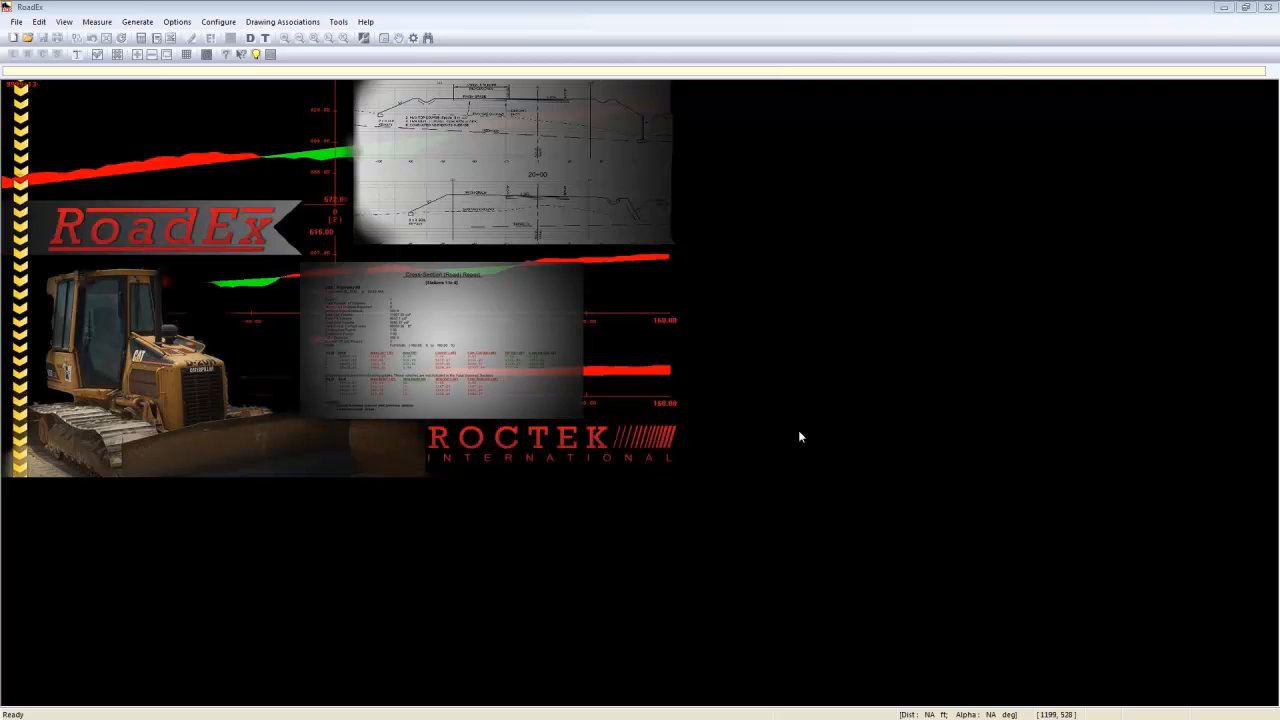
- Open the drawing Highway Cross Sections.bmp from the Highway Project folder
{"action": "left_click", "coordinate": [16, 21]}
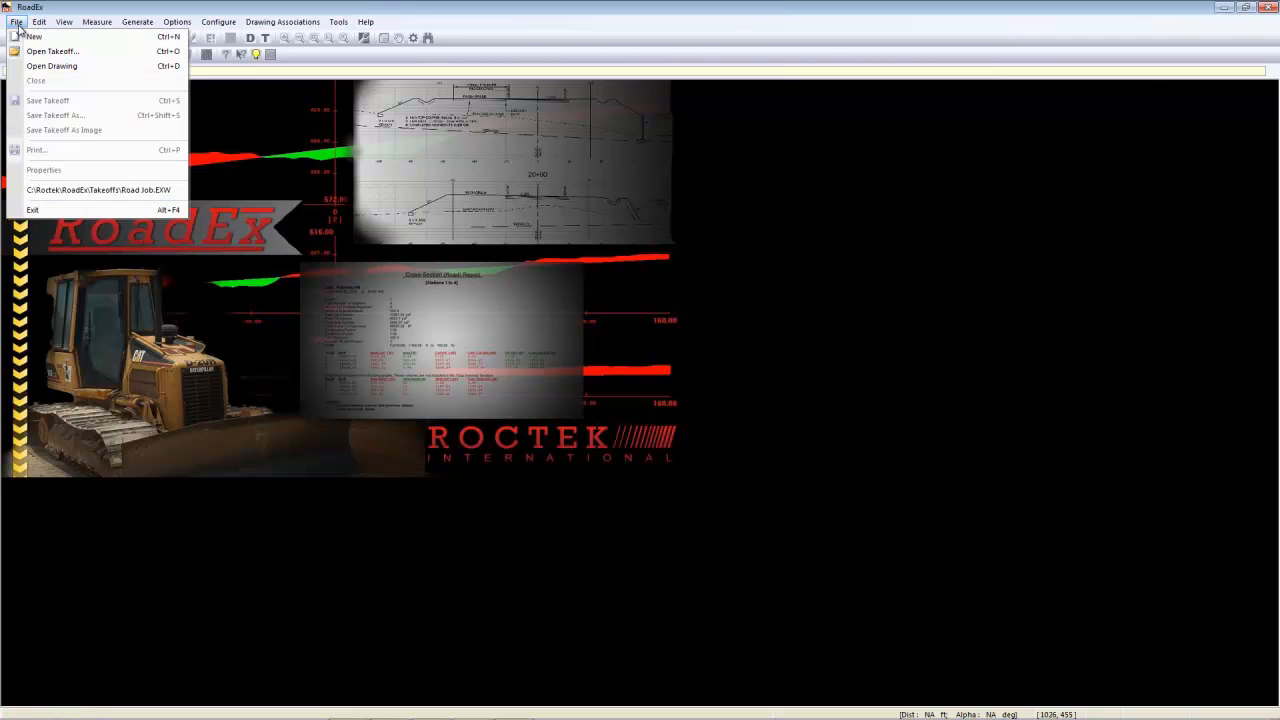
{"action": "left_click", "coordinate": [35, 67]}
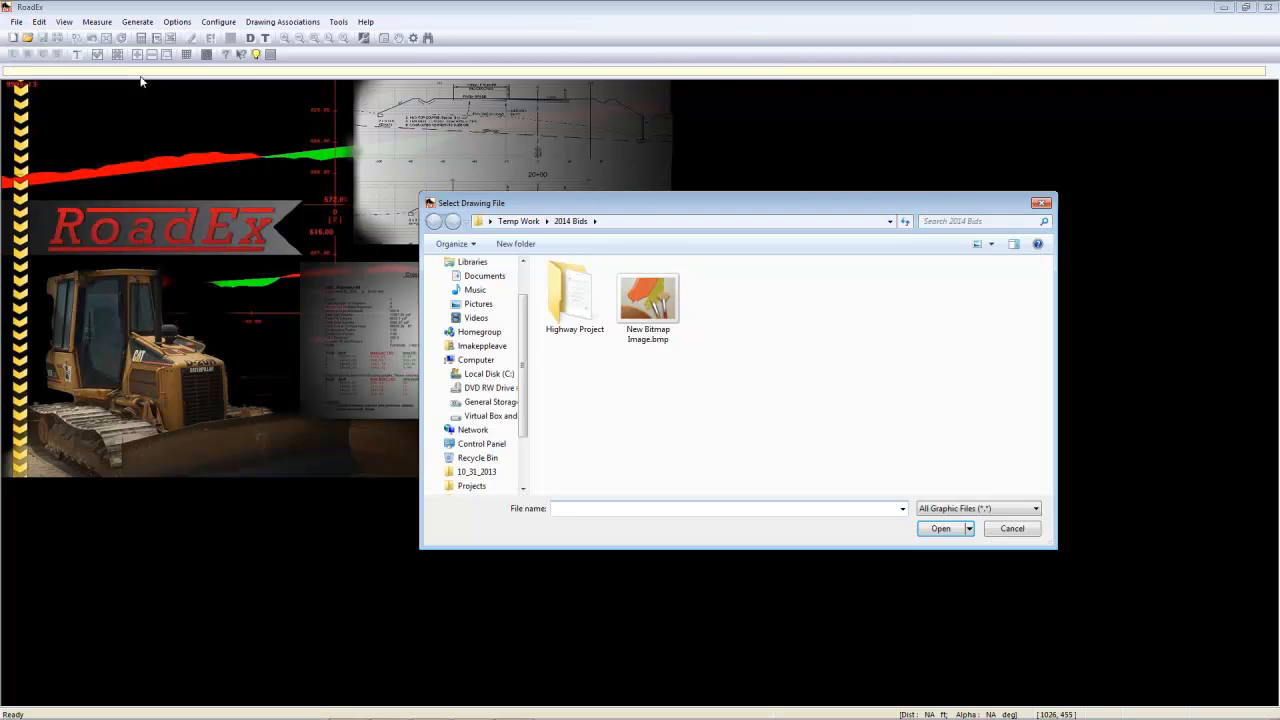
{"action": "double_click", "coordinate": [576, 318]}
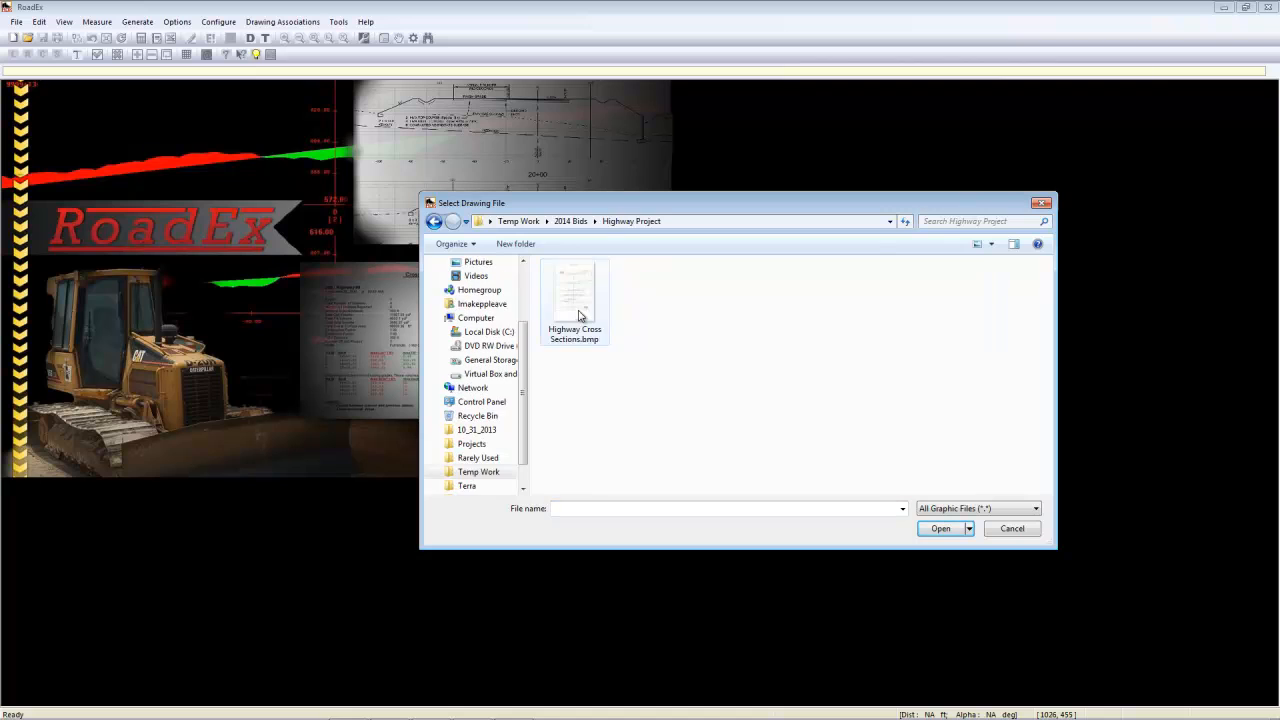
{"action": "left_click", "coordinate": [582, 298]}
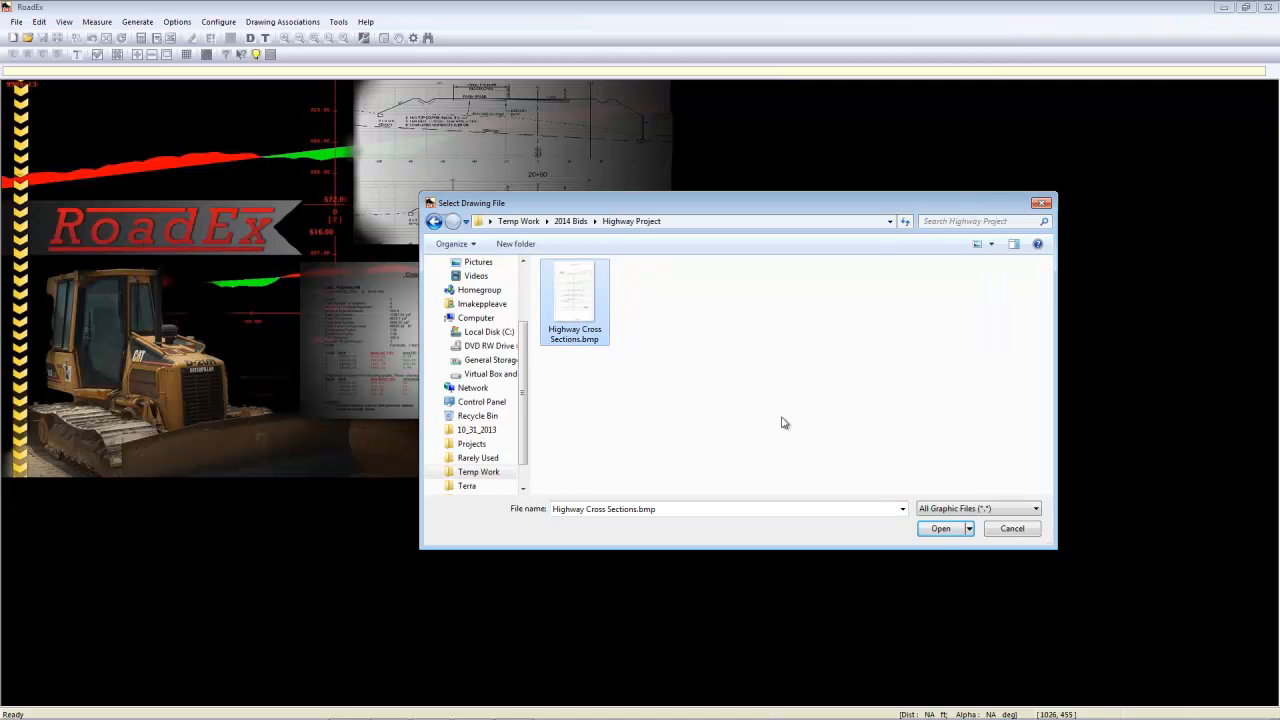
{"action": "left_click", "coordinate": [940, 533]}
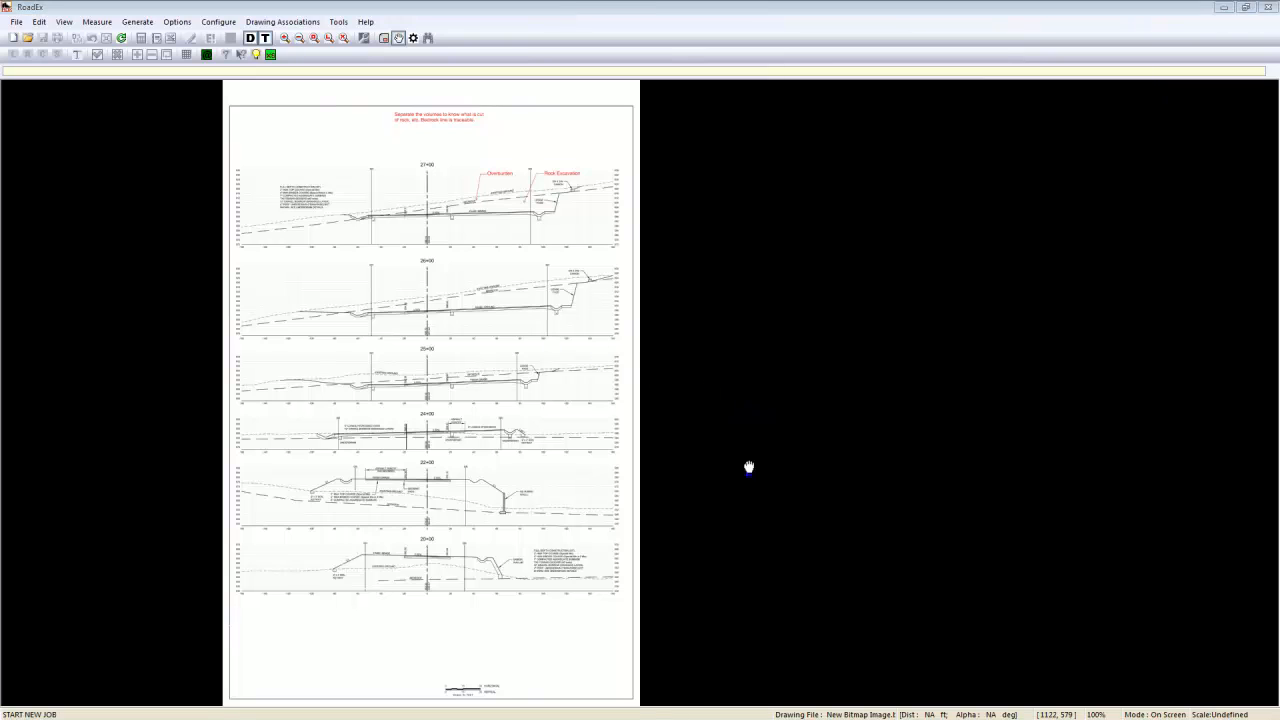
- Examine the cross-section sheet as a whole and close up around the 27+00 and 26+00 stations
{"action": "left_click", "coordinate": [285, 38]}
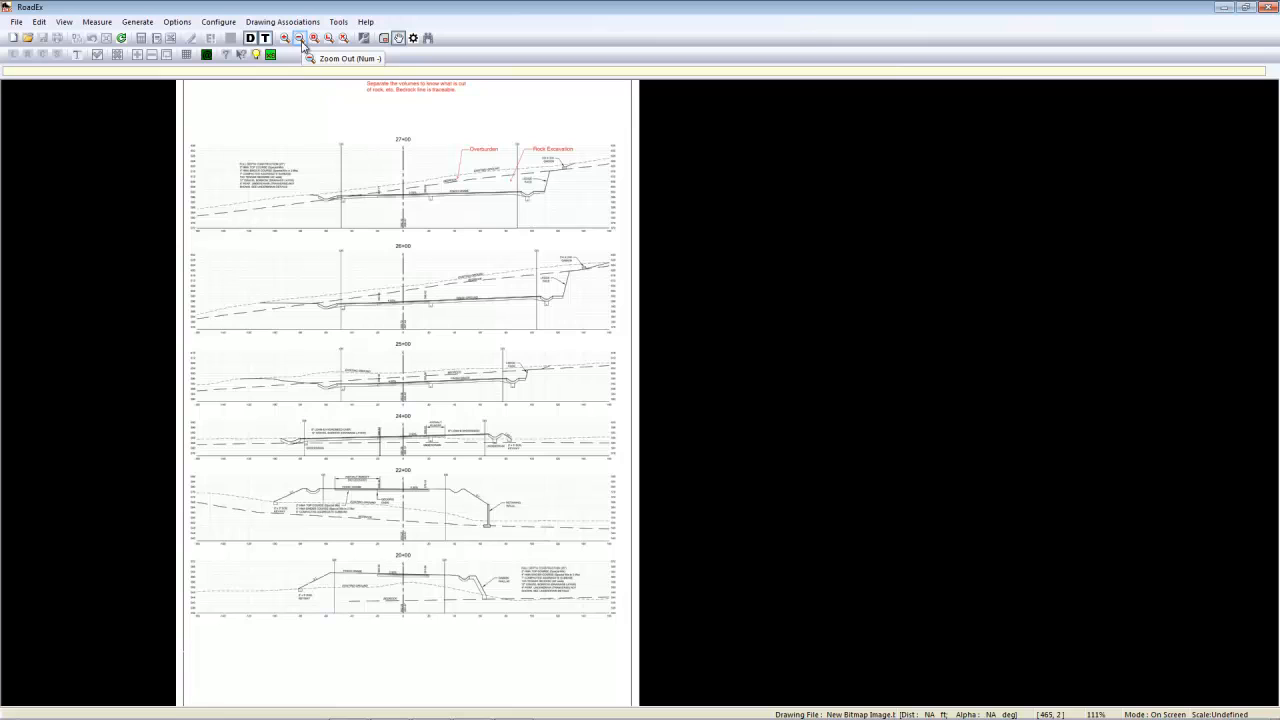
{"action": "left_click", "coordinate": [299, 39]}
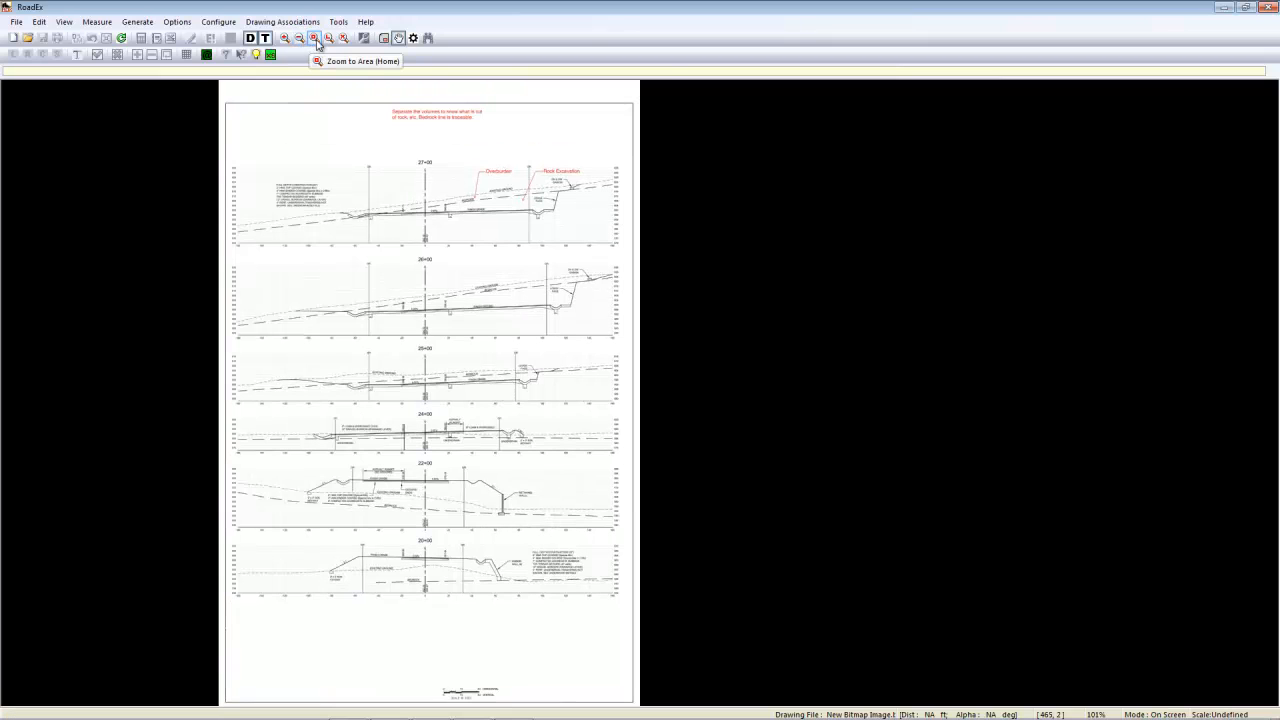
{"action": "left_click", "coordinate": [315, 39]}
{"action": "mouse_move", "coordinate": [222, 91]}
{"action": "left_mouse_down"}
{"action": "mouse_move", "coordinate": [314, 150]}
{"action": "mouse_move", "coordinate": [590, 264]}
{"action": "mouse_move", "coordinate": [632, 266]}
{"action": "left_mouse_up"}
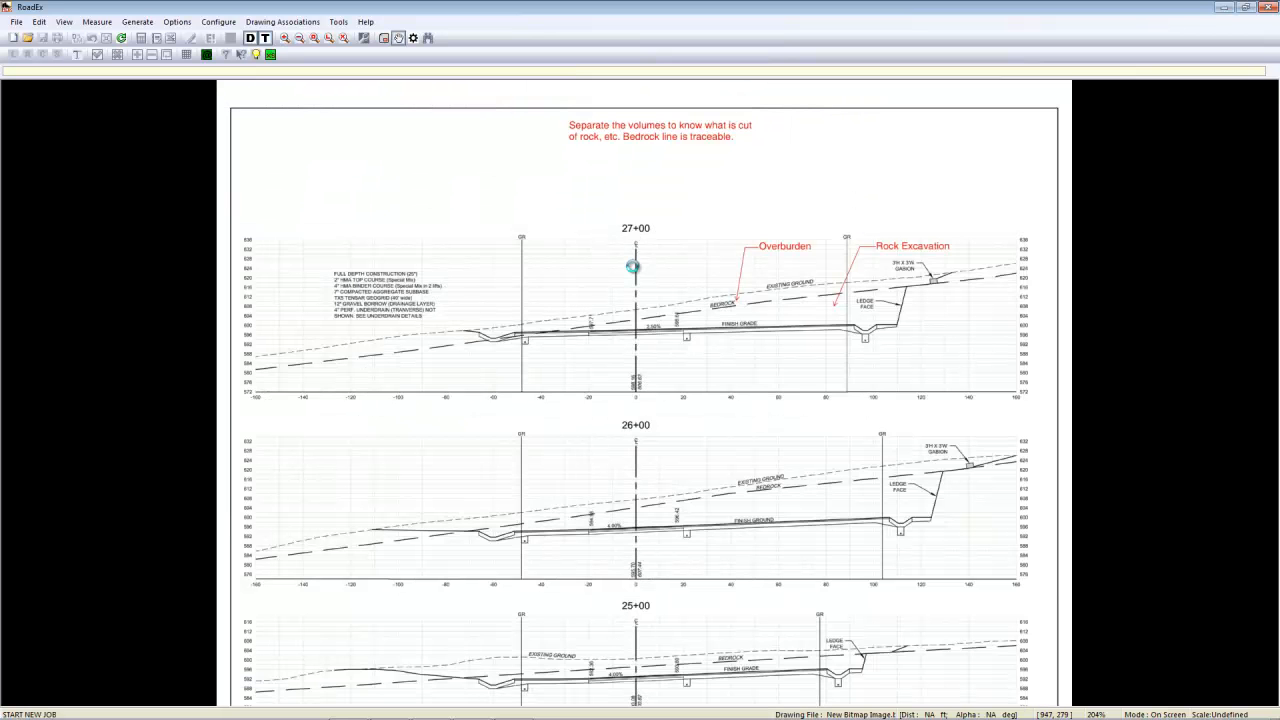
{"action": "left_click", "coordinate": [315, 39]}
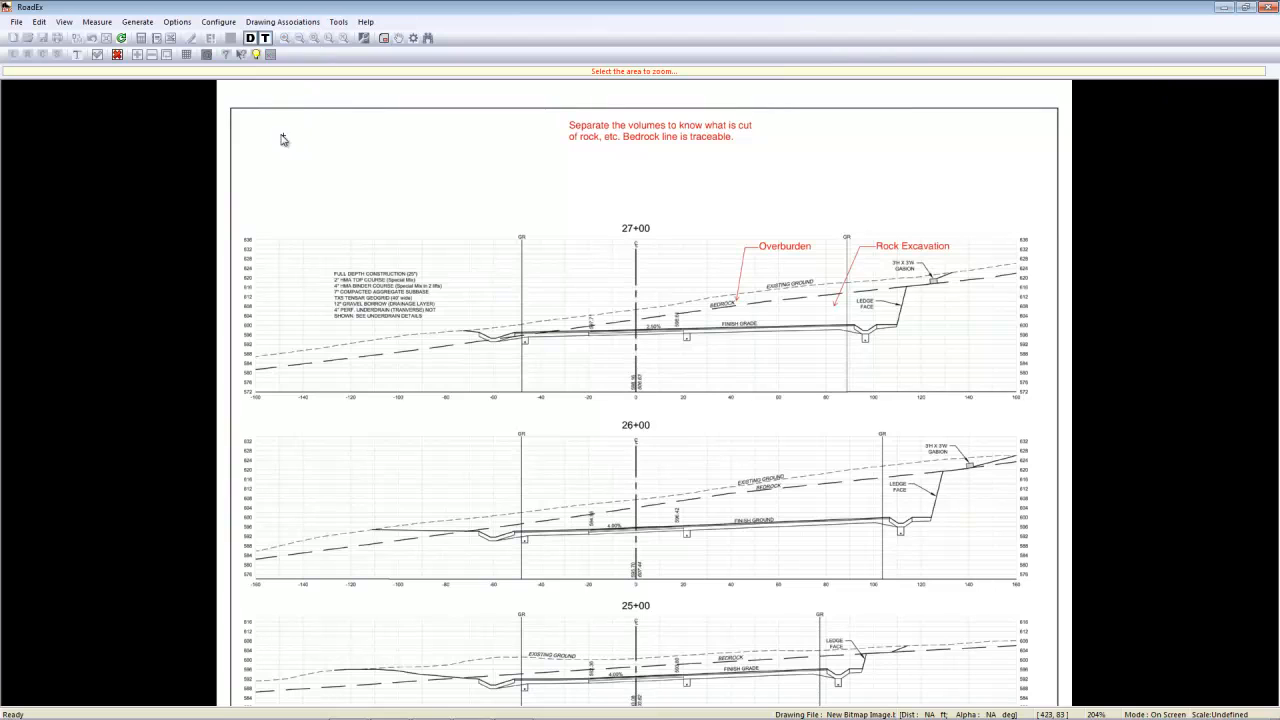
{"action": "mouse_move", "coordinate": [251, 93]}
{"action": "left_mouse_down"}
{"action": "mouse_move", "coordinate": [963, 420]}
{"action": "mouse_move", "coordinate": [1017, 432]}
{"action": "mouse_move", "coordinate": [1035, 417]}
{"action": "left_mouse_up"}
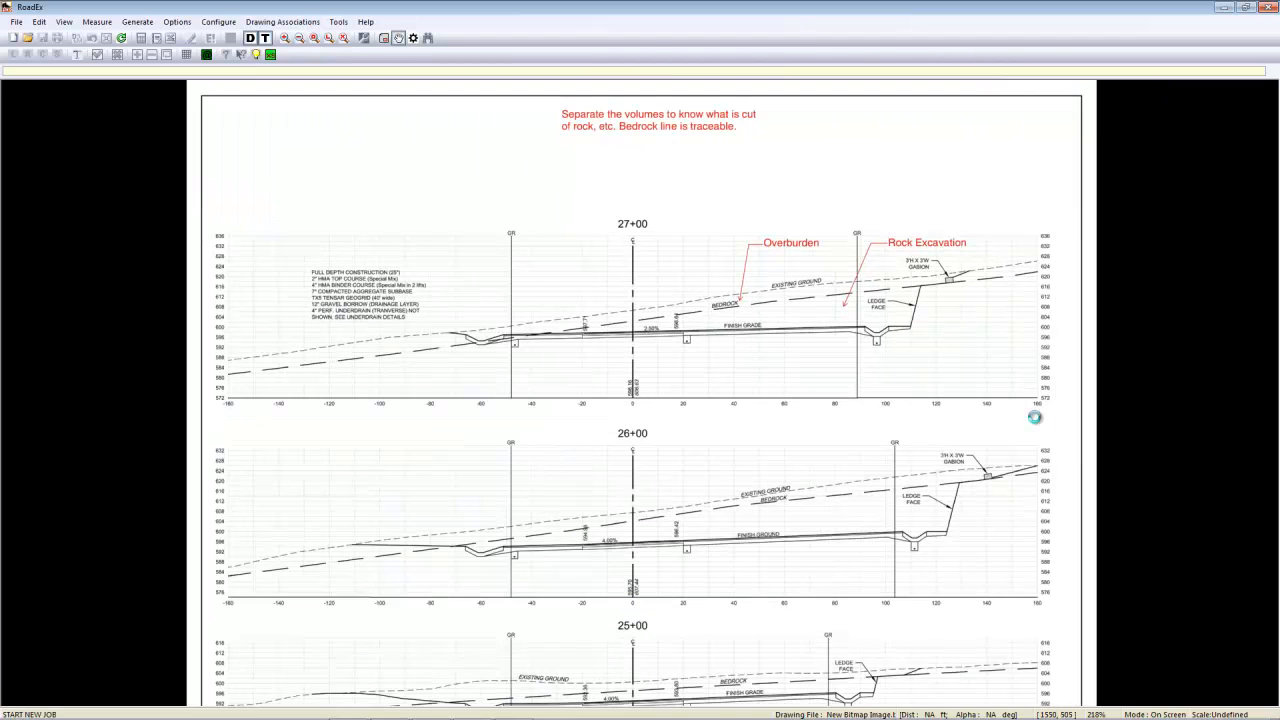
{"action": "left_click", "coordinate": [330, 39]}
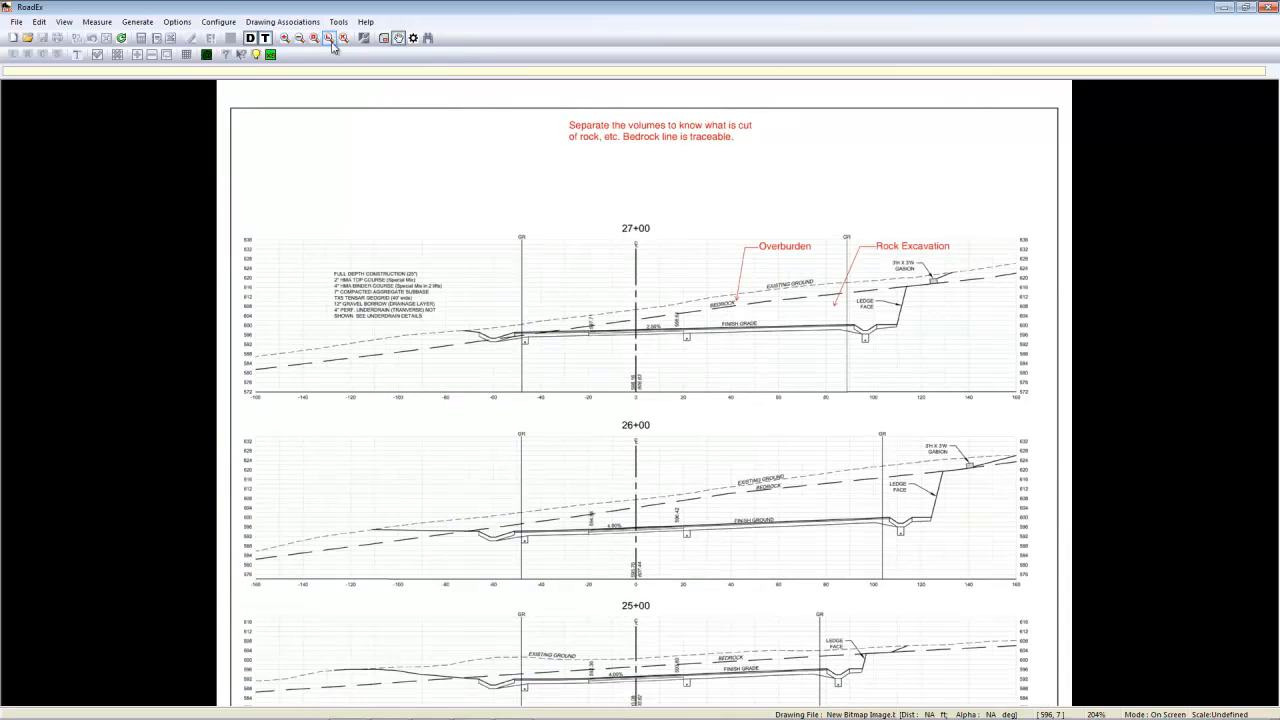
{"action": "left_click", "coordinate": [344, 38]}
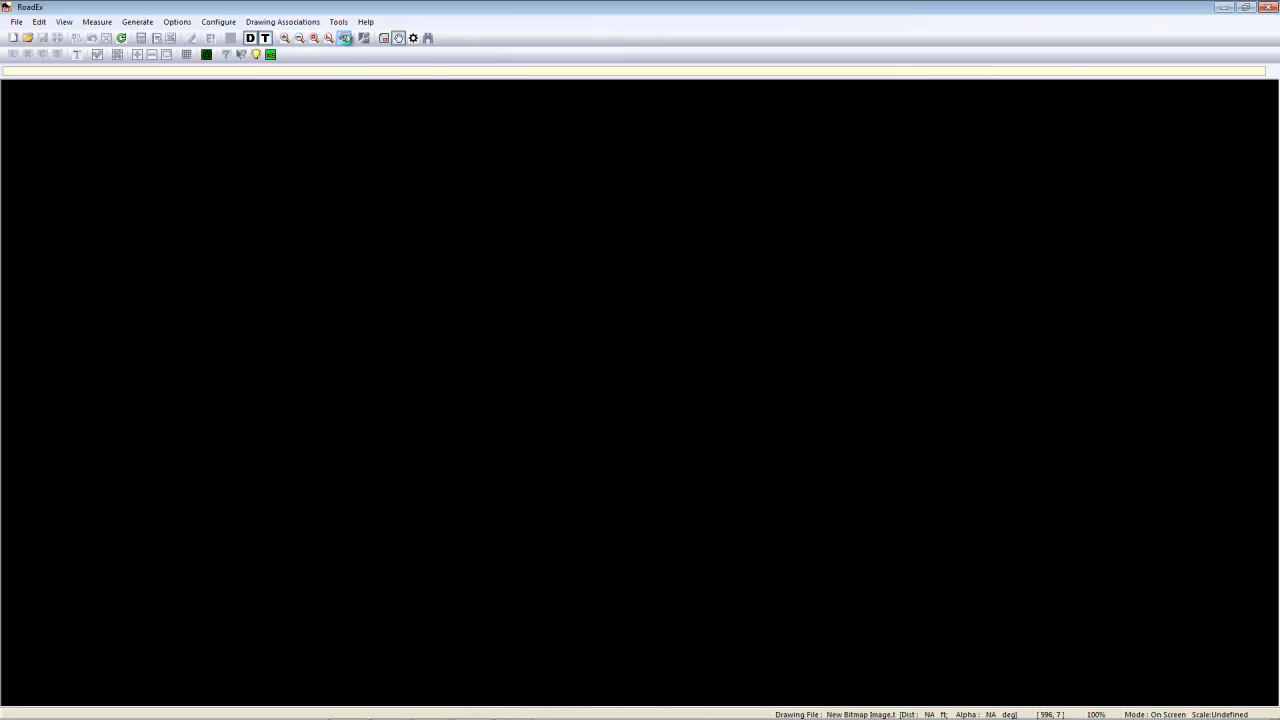
{"action": "left_click", "coordinate": [314, 38]}
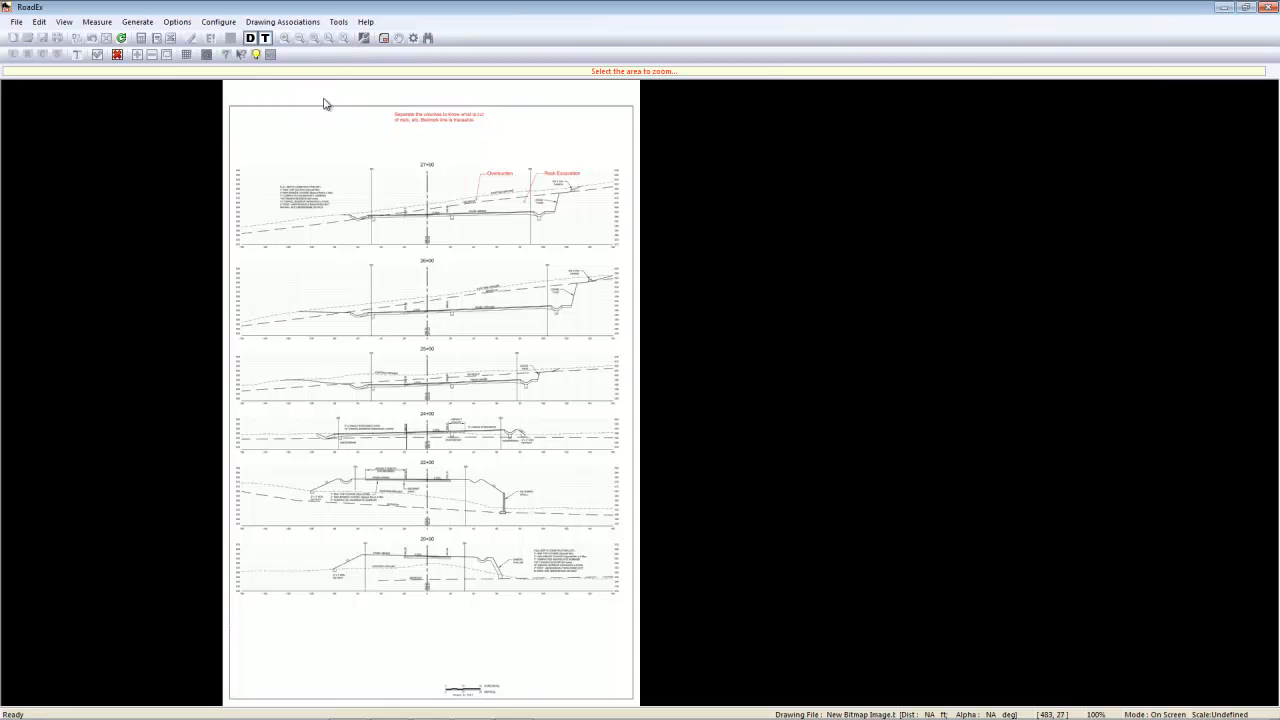
{"action": "left_click_drag", "start_coordinate": [323, 99], "coordinate": [570, 280]}
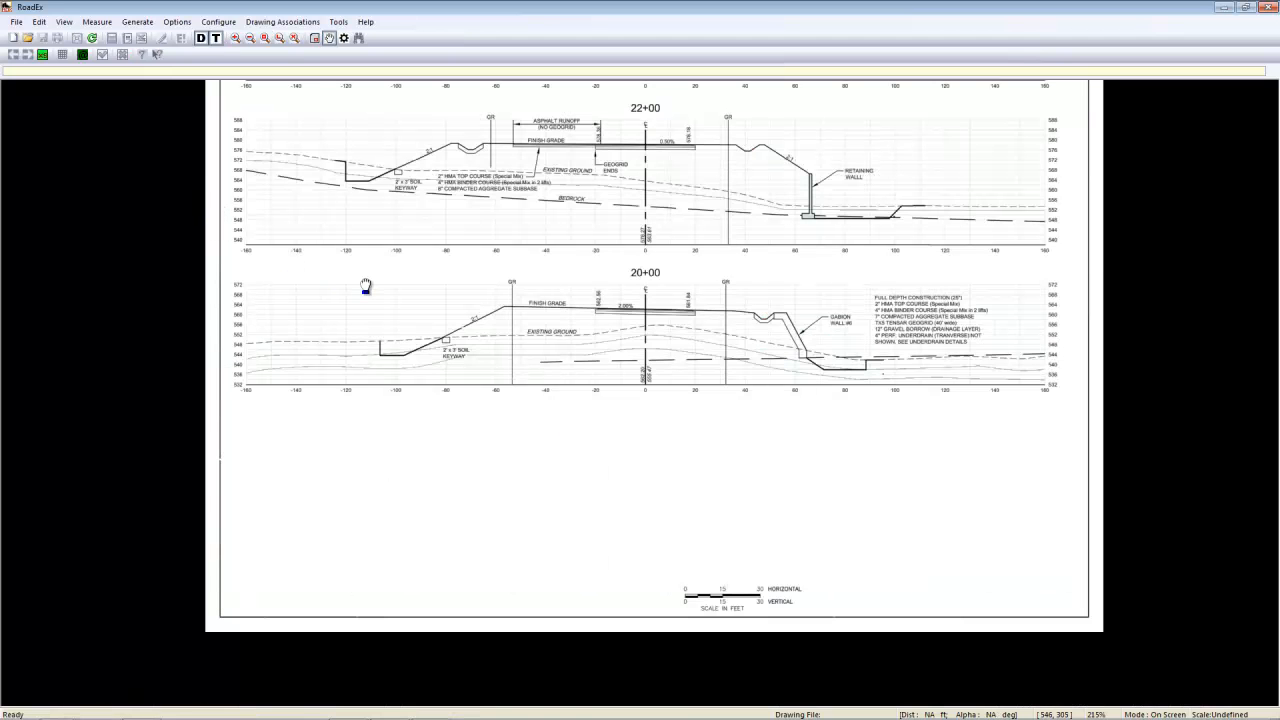
- Start a new job in English units named Highway Project and specify that it has strata layers
{"action": "left_click", "coordinate": [44, 57]}
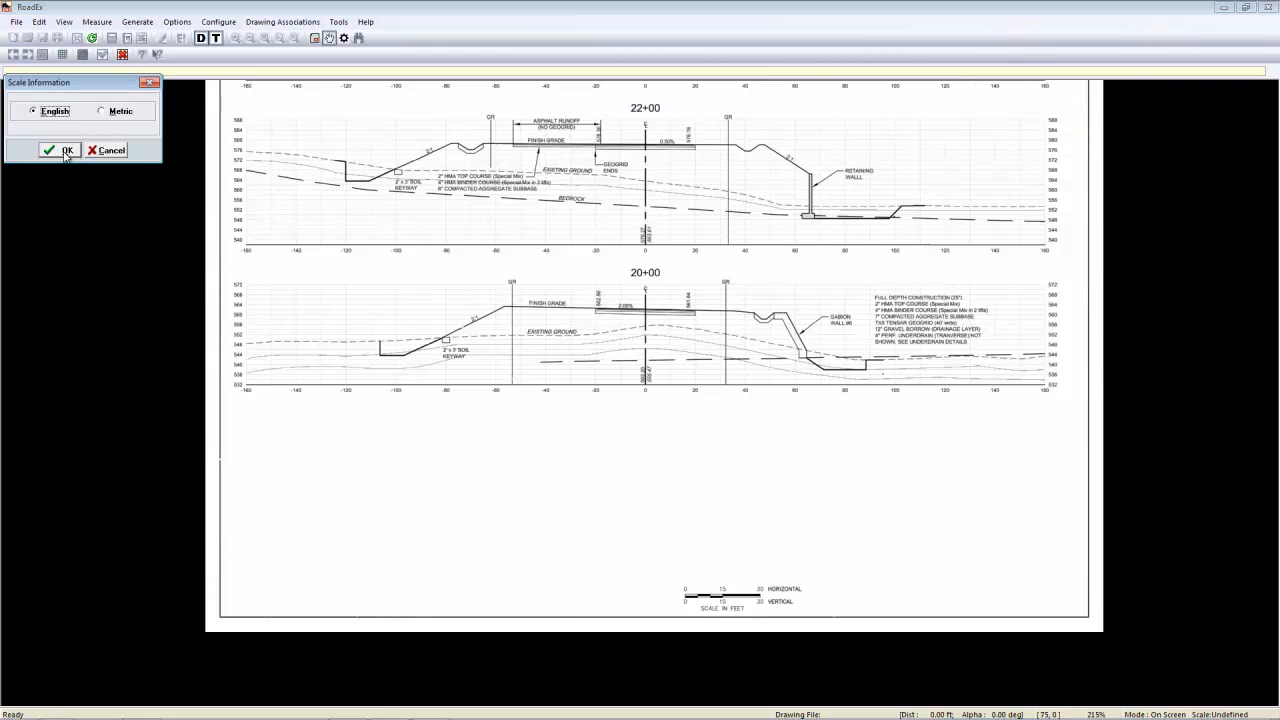
{"action": "left_click", "coordinate": [66, 152]}
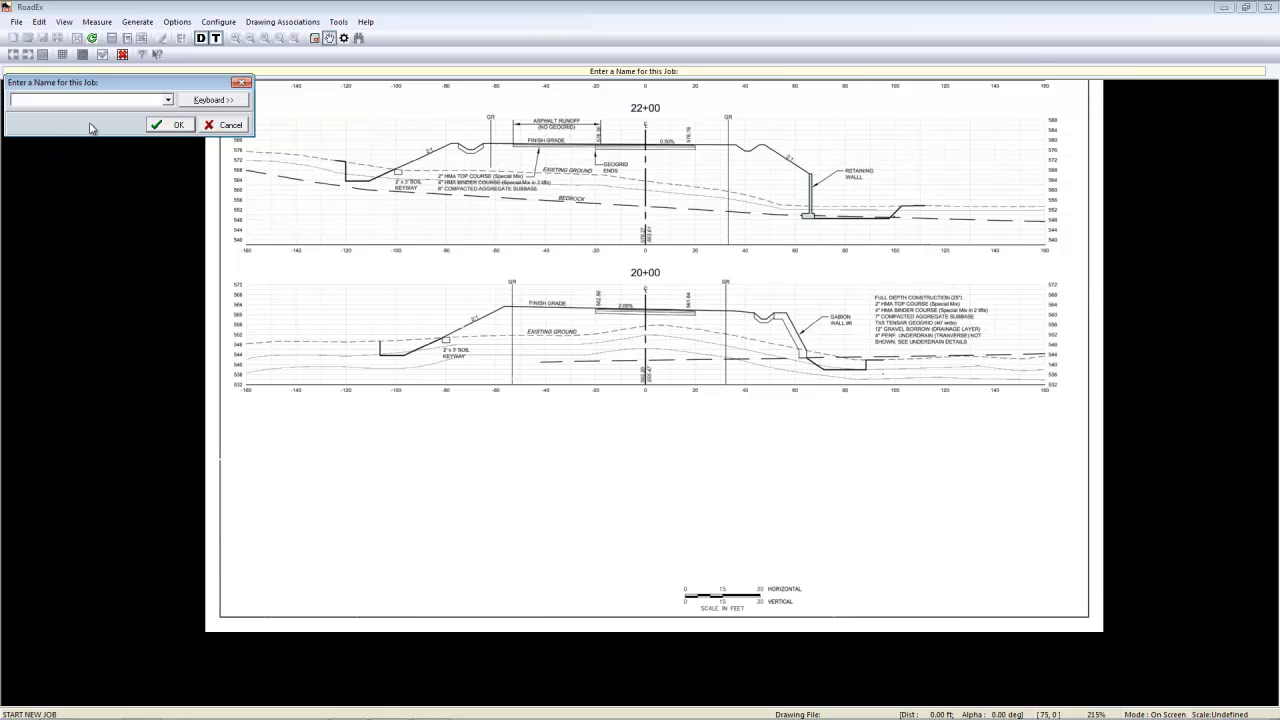
{"action": "left_click", "coordinate": [162, 127]}
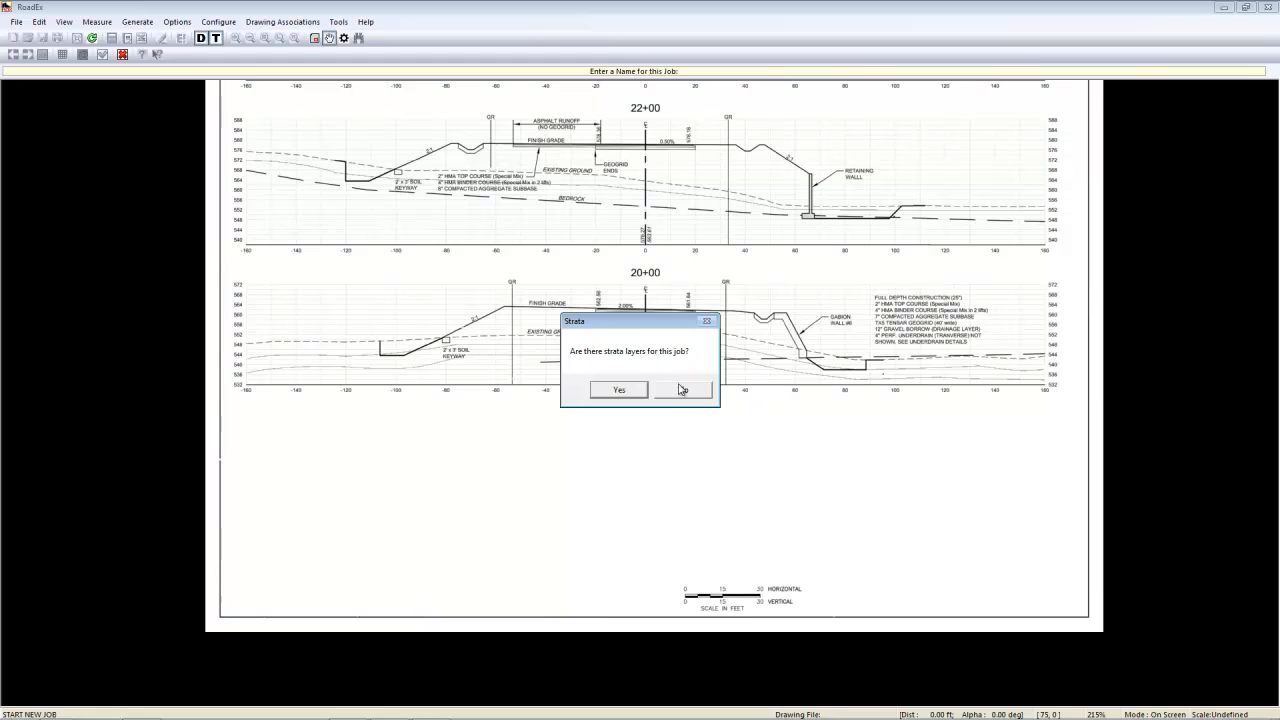
{"action": "left_click", "coordinate": [619, 390]}
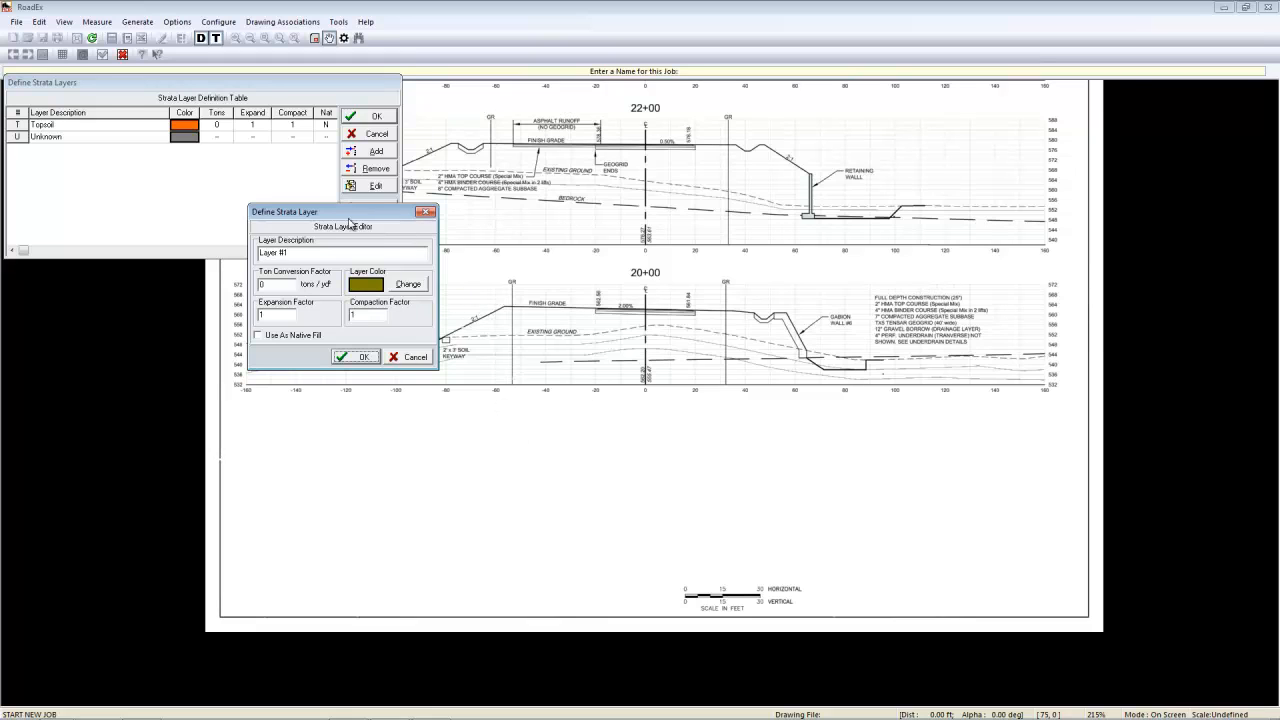
- Define a Clay strata layer with ton conversion 1.45, expansion factor 1.35 and compaction factor .85, used as native fill
{"action": "left_click_drag", "start_coordinate": [349, 222], "coordinate": [589, 226]}
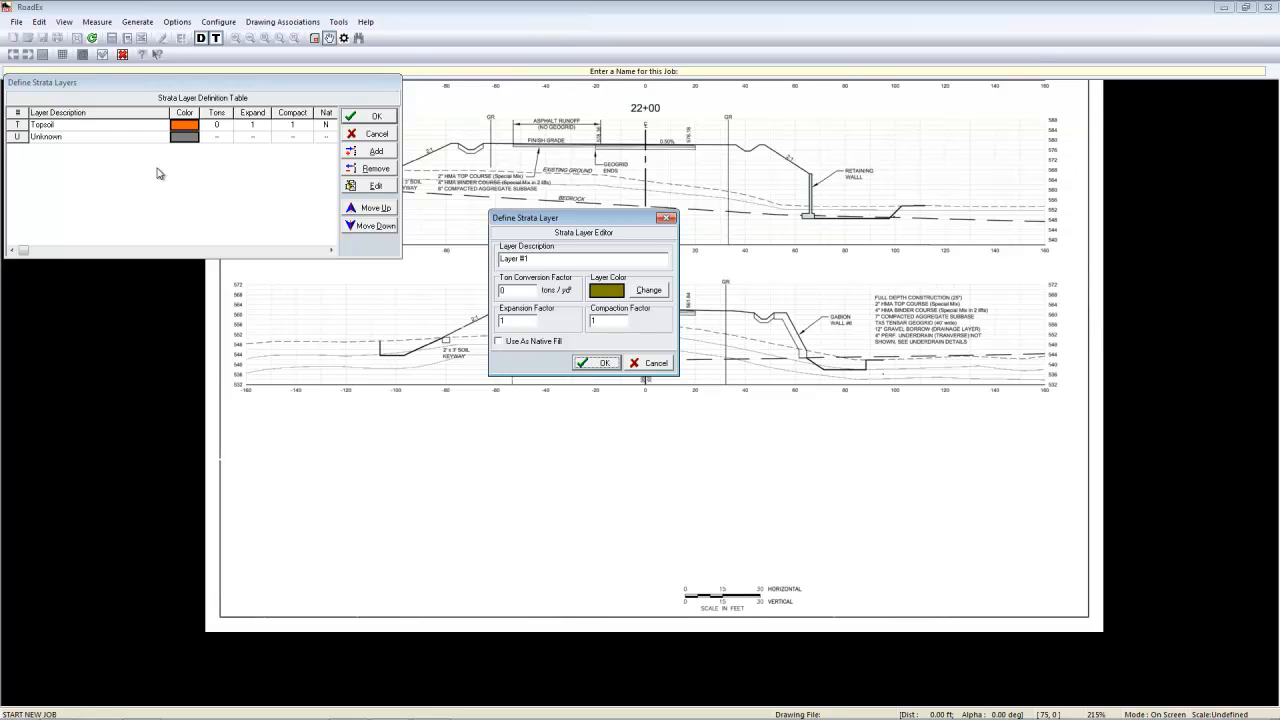
{"action": "left_click_drag", "start_coordinate": [538, 258], "coordinate": [442, 262]}
{"action": "type", "text": "Clay"}
{"action": "type", "text": "1.45"}
{"action": "key", "text": "Tab"}
{"action": "key", "text": "Tab"}
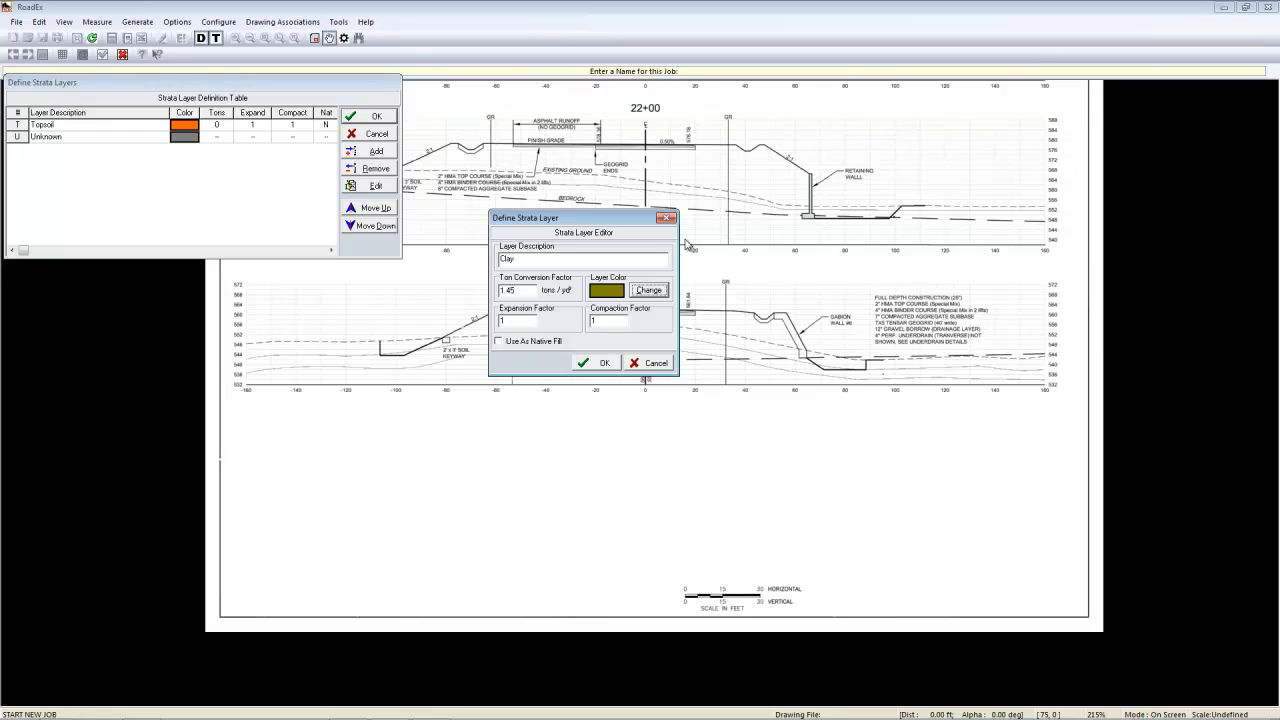
{"action": "type", "text": "1.35"}
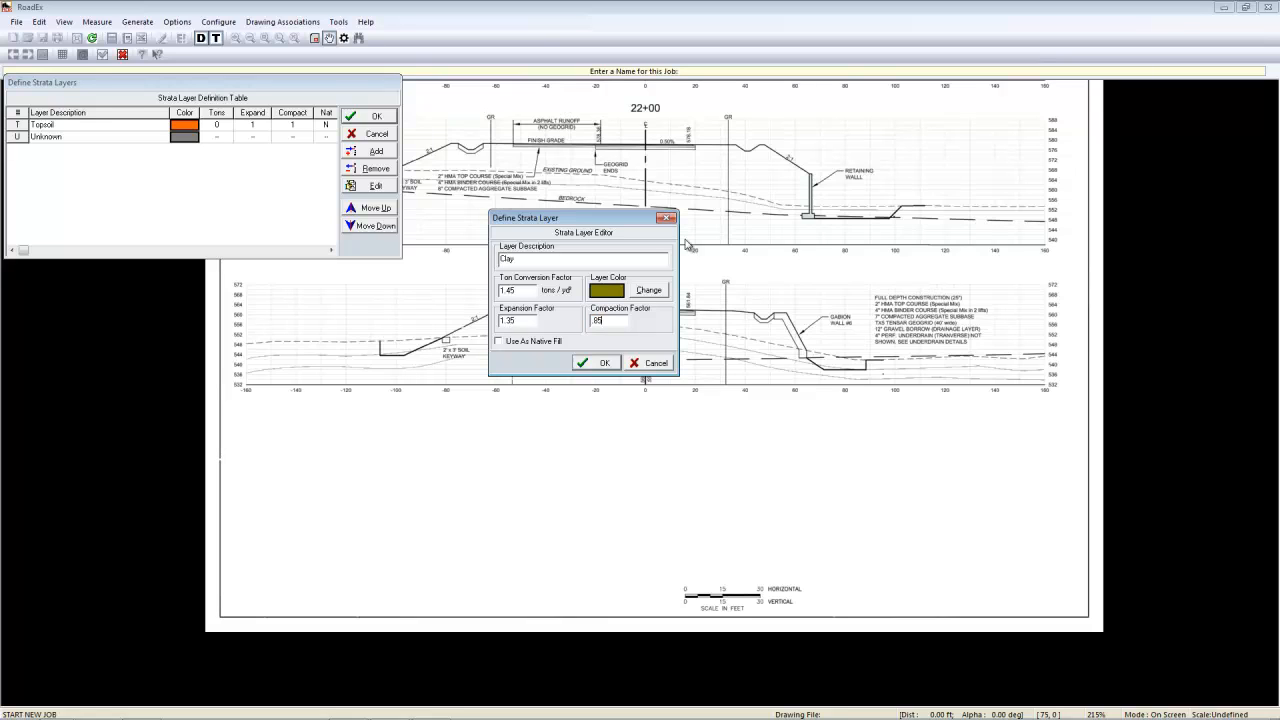
{"action": "left_click", "coordinate": [537, 343]}
{"action": "left_click", "coordinate": [605, 363]}
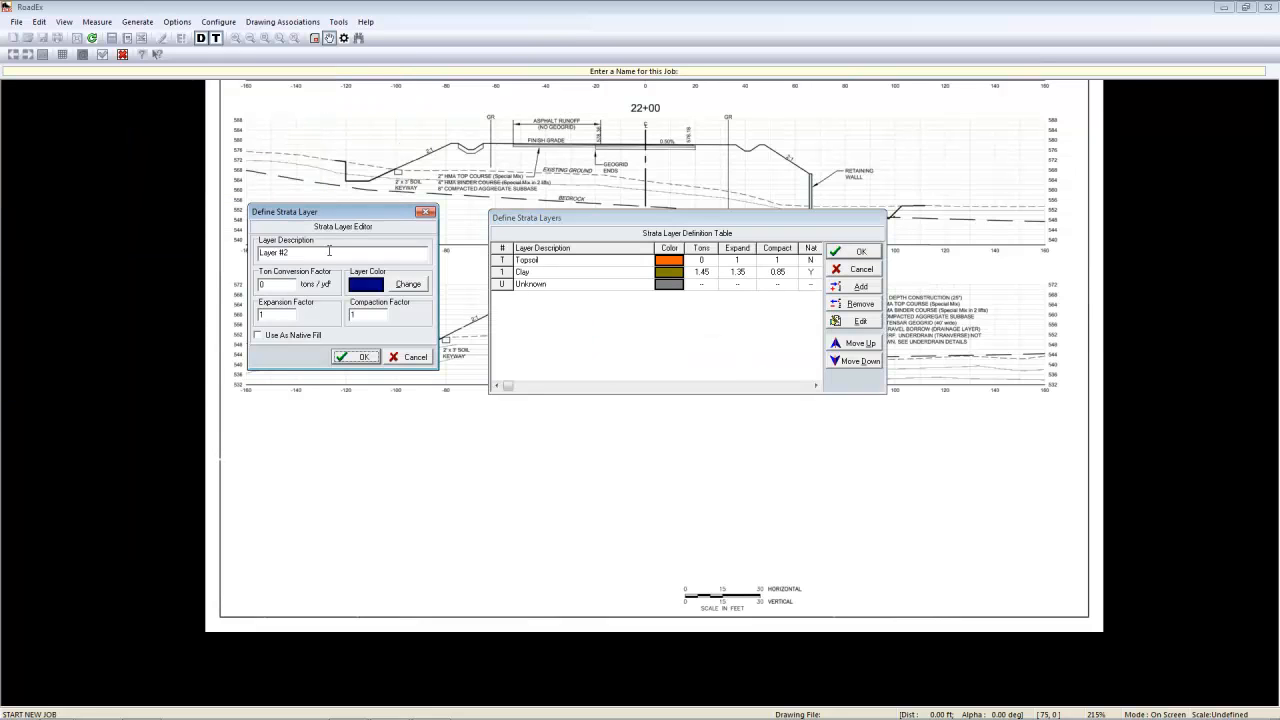
- Define a Rock strata layer with ton conversion factor 1.45 and expansion factor 1.35
{"action": "type", "text": "Rock"}
{"action": "key", "text": "Tab"}
{"action": "type", "text": "1.45"}
{"action": "key", "text": "Tab"}
{"action": "type", "text": "1.3"}
{"action": "left_click", "coordinate": [340, 357]}
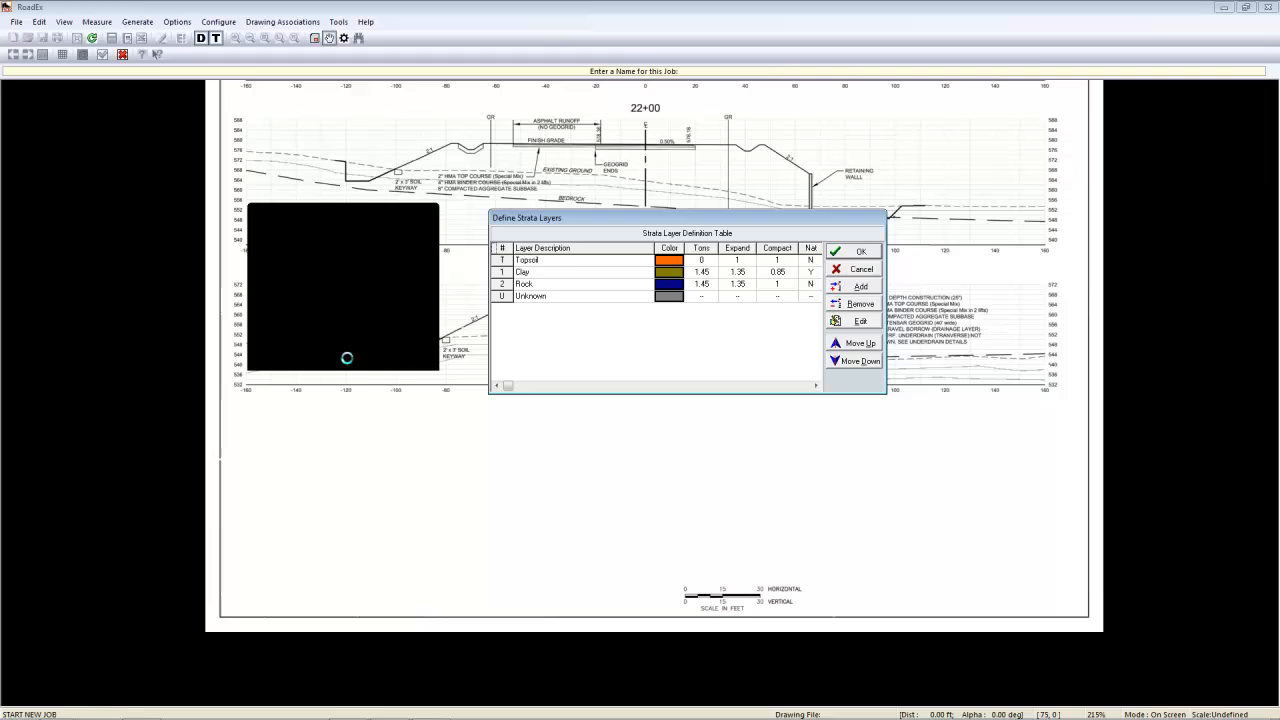
- Set Topsoil to ton conversion 1, expansion 1.15 and compaction 0.85 as native fill, and give the centre-origin roadway station prefix 20
{"action": "left_click", "coordinate": [590, 264]}
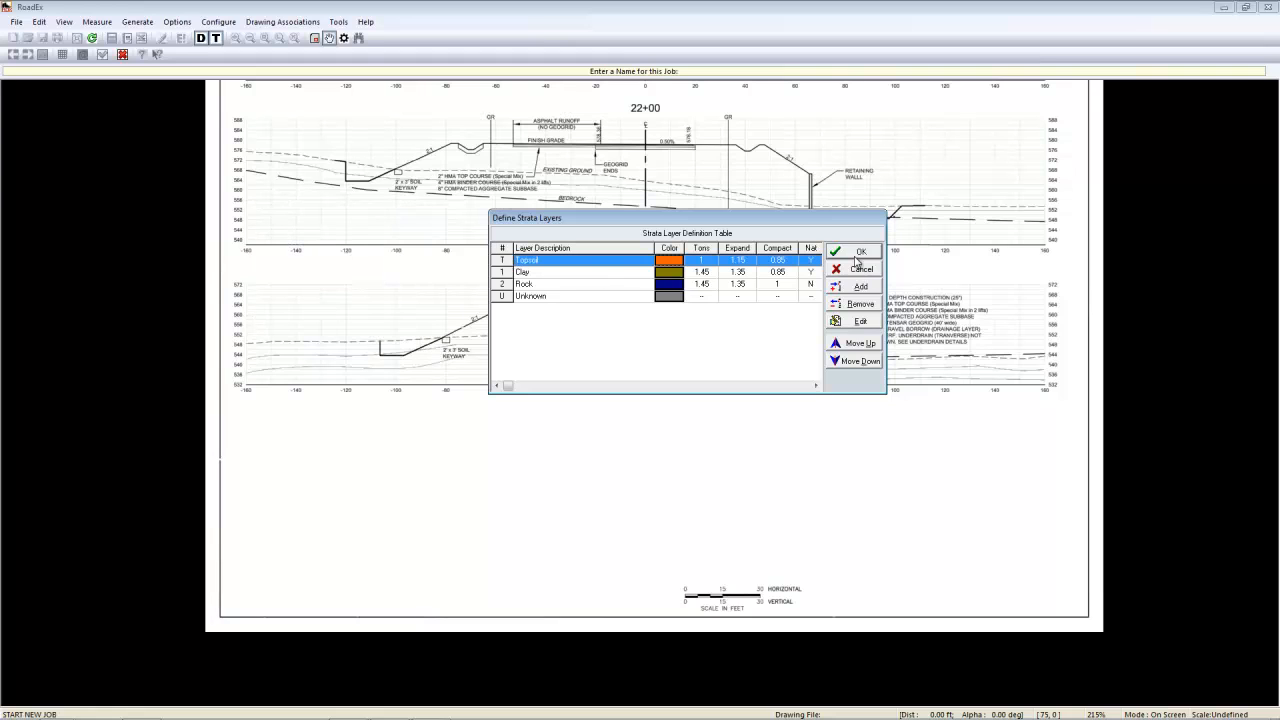
{"action": "left_click", "coordinate": [857, 253]}
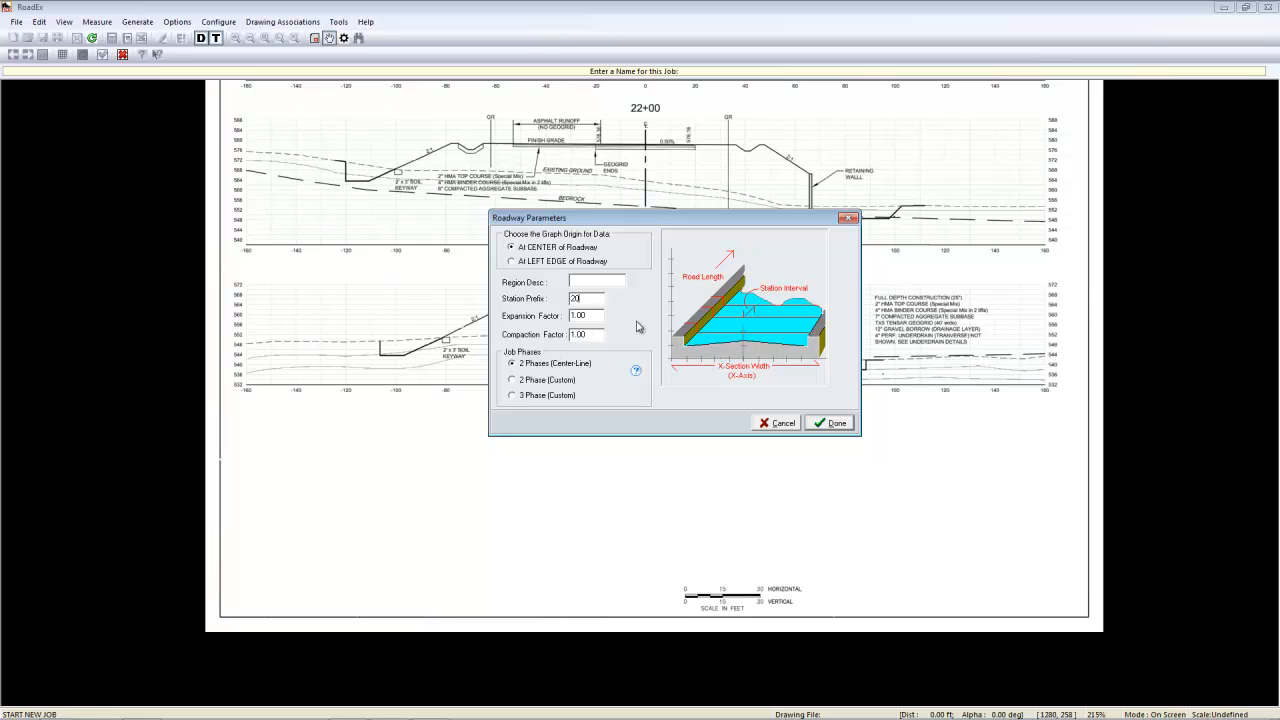
{"action": "left_click", "coordinate": [819, 424]}
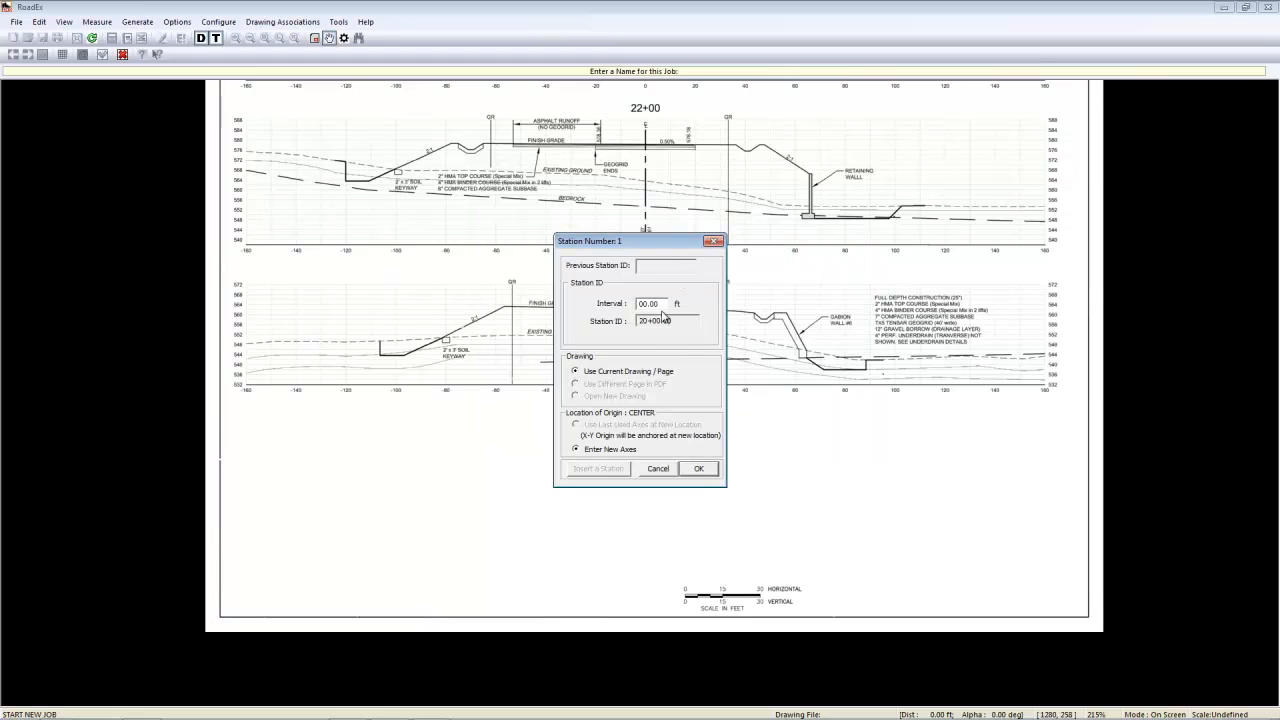
- Create station 20+00.00 with new axes, placing its X-axis origin at the 20+00 centerline and the positive end at 160 ft
{"action": "left_click", "coordinate": [699, 469]}
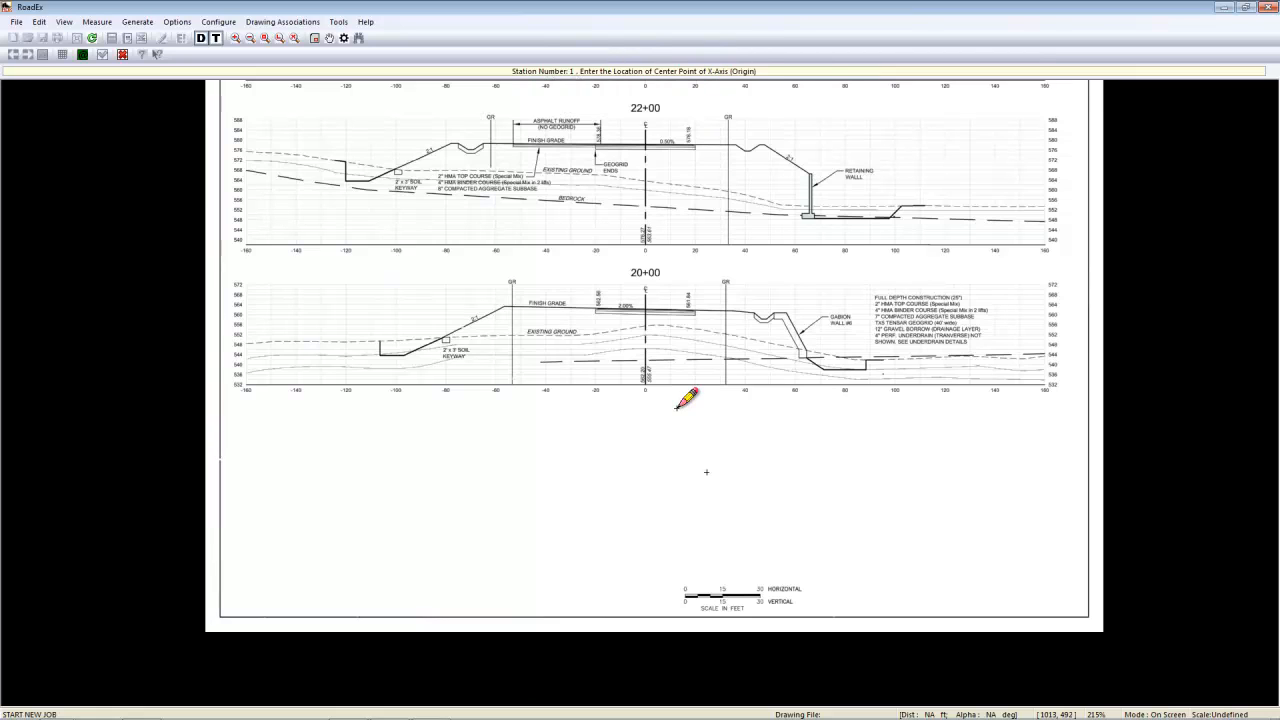
{"action": "left_click", "coordinate": [647, 384]}
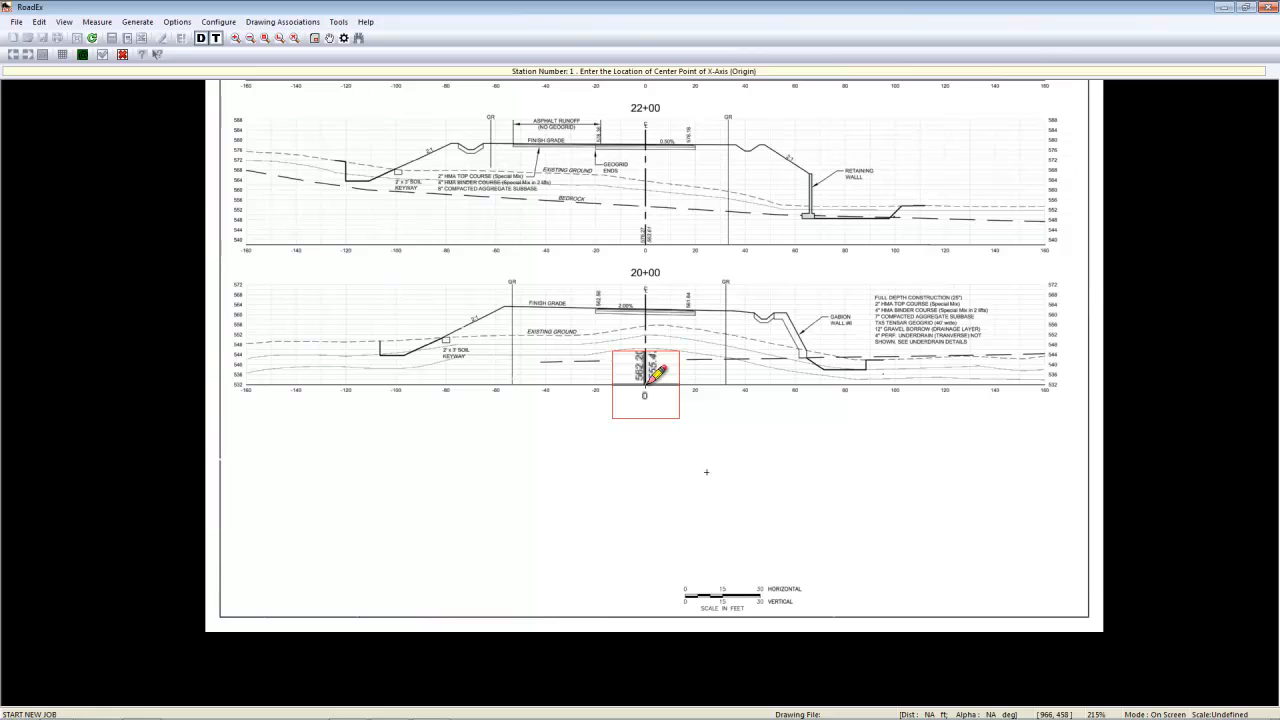
{"action": "left_click", "coordinate": [647, 383]}
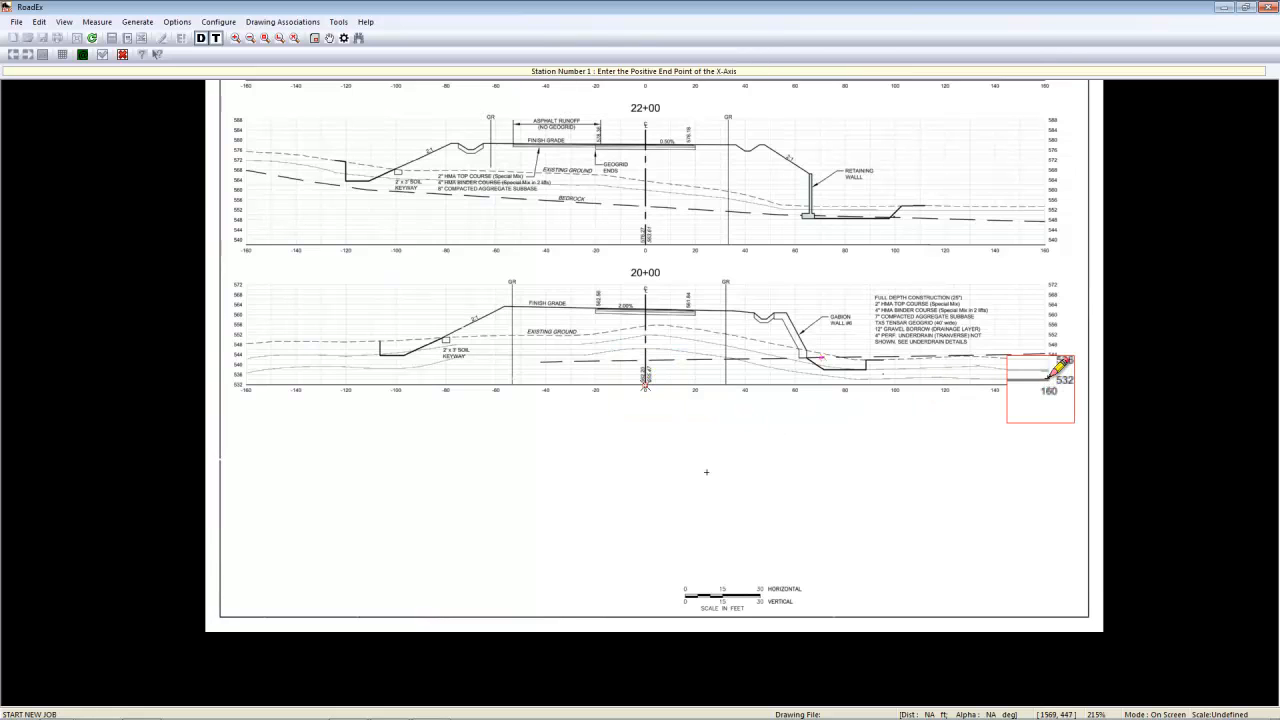
{"action": "left_click", "coordinate": [1049, 382]}
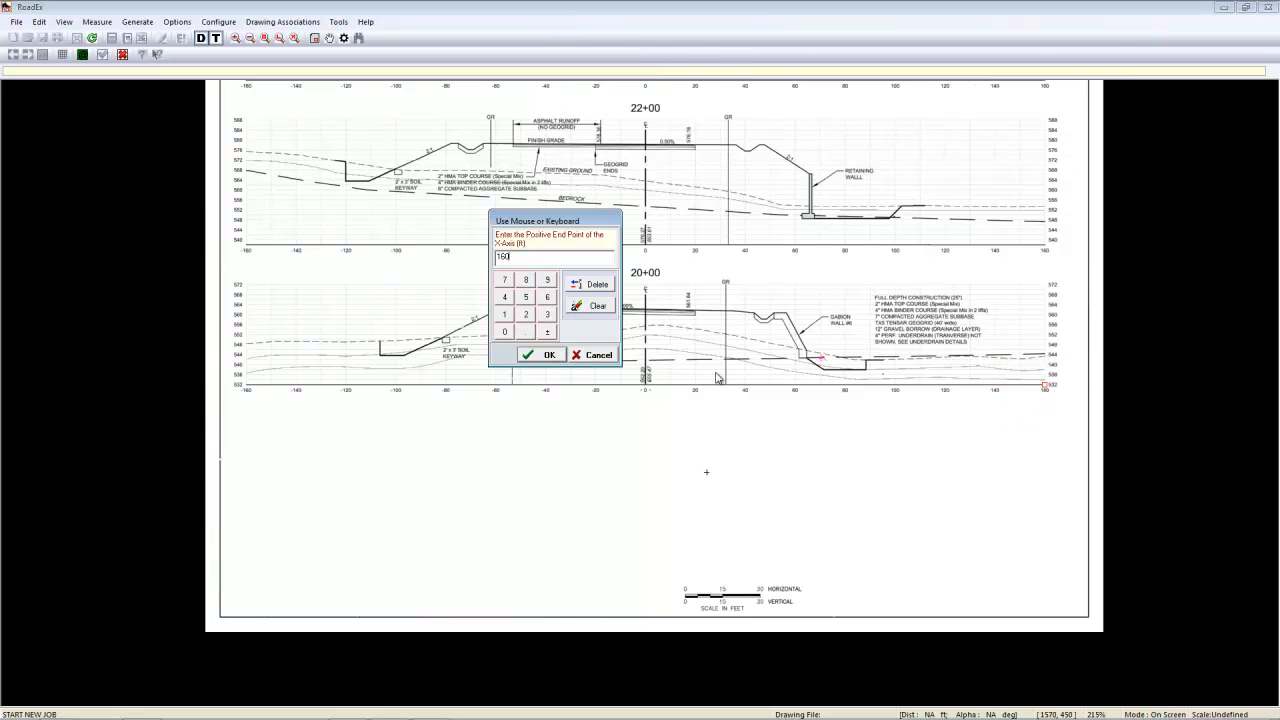
{"action": "left_click", "coordinate": [546, 355]}
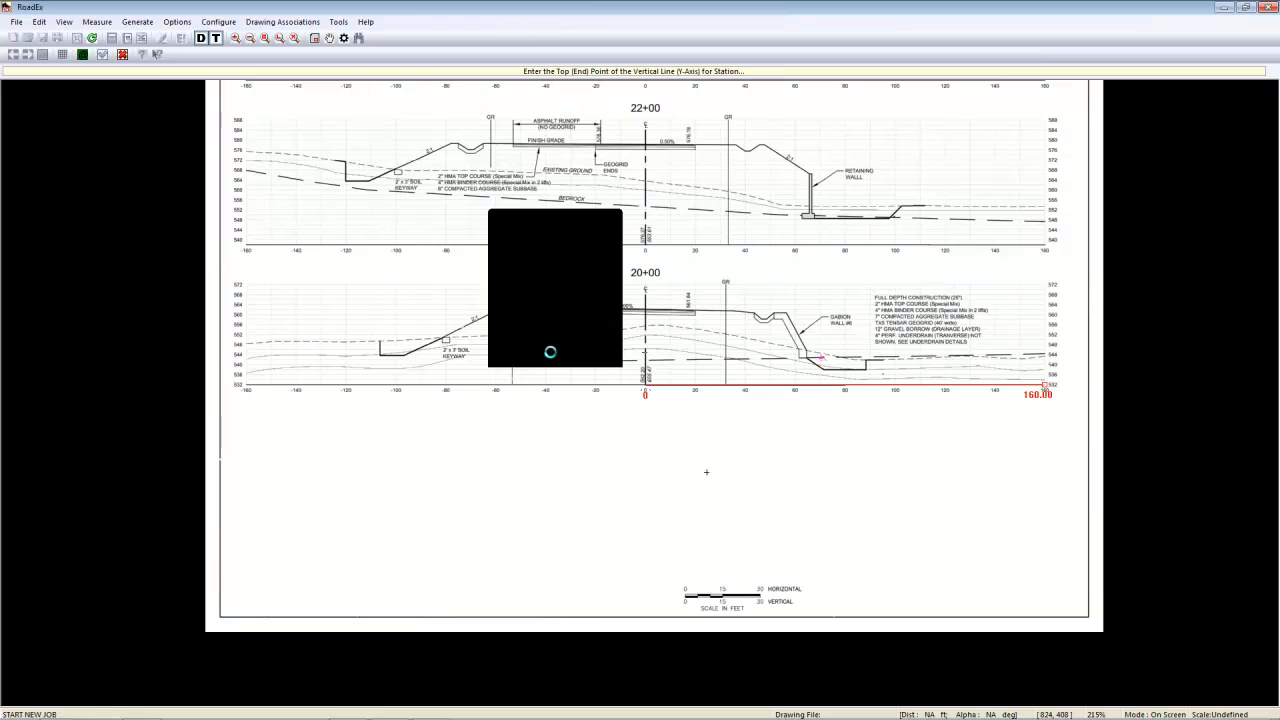
- Define the vertical axis of station 20+00 along the centerline with top elevation 572 ft and datum elevation 532 ft
{"action": "left_click", "coordinate": [645, 293]}
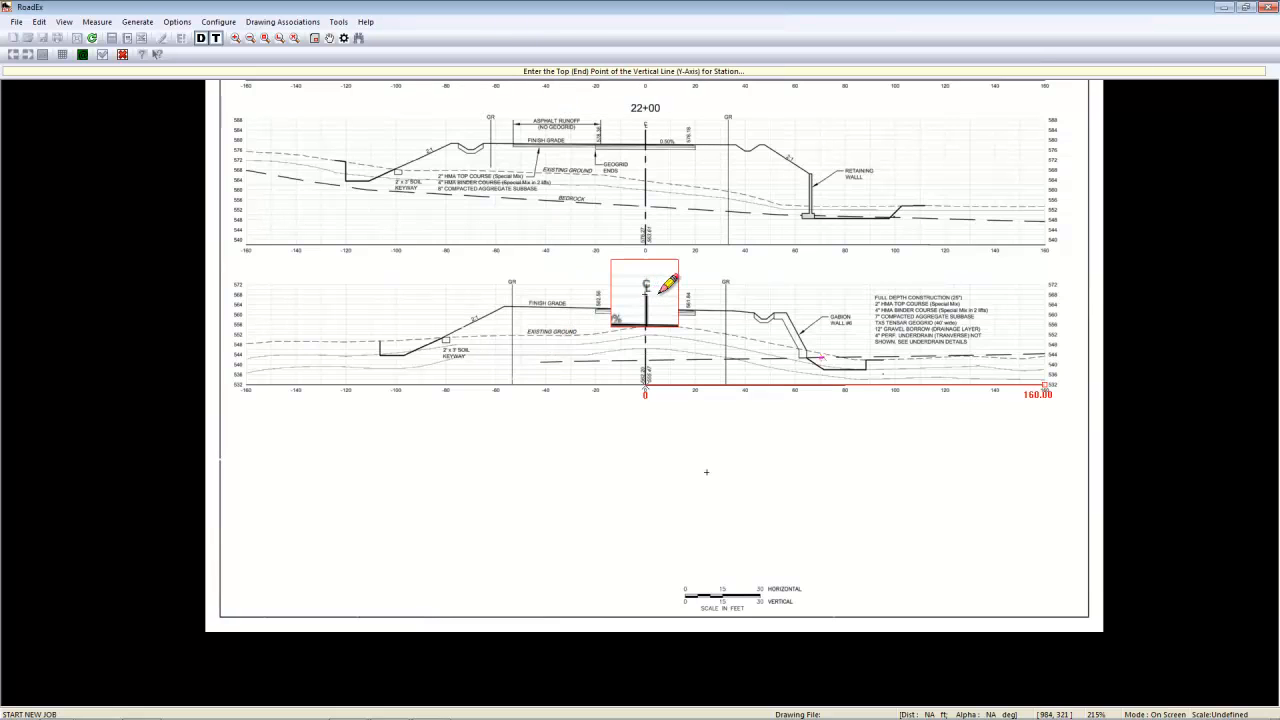
{"action": "left_click", "coordinate": [647, 289]}
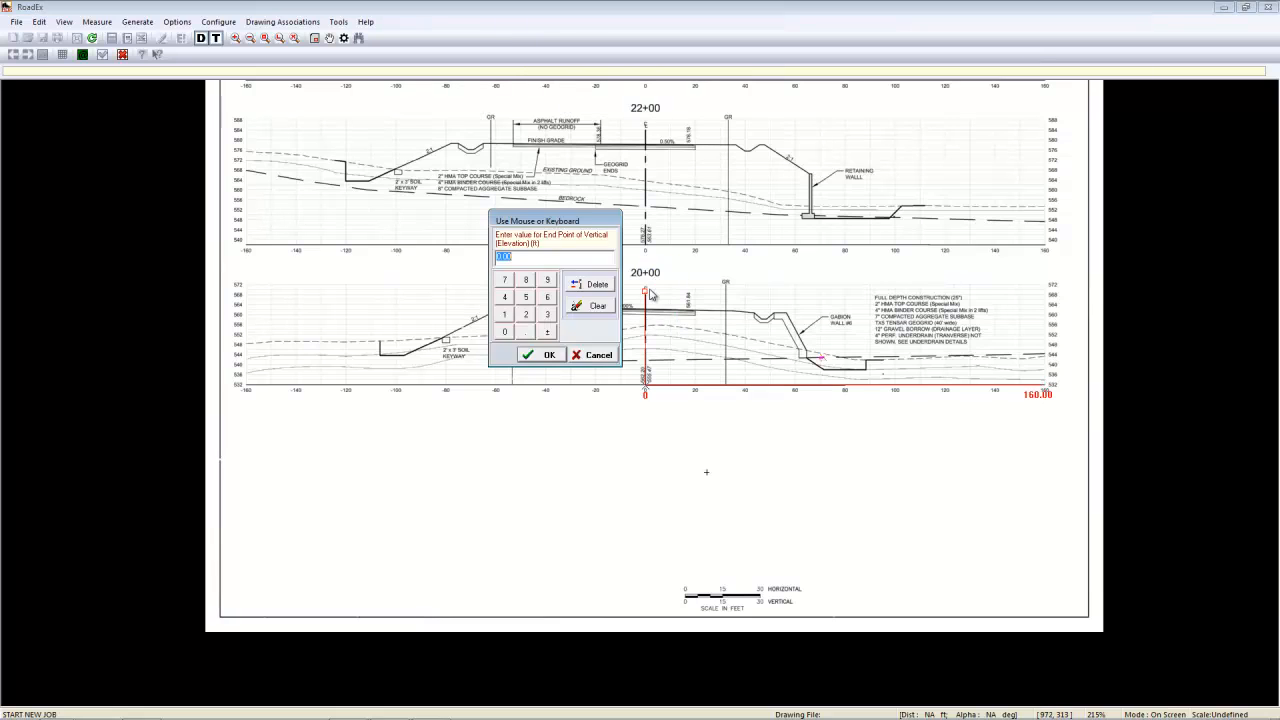
{"action": "type", "text": "572"}
{"action": "key", "text": "Return"}
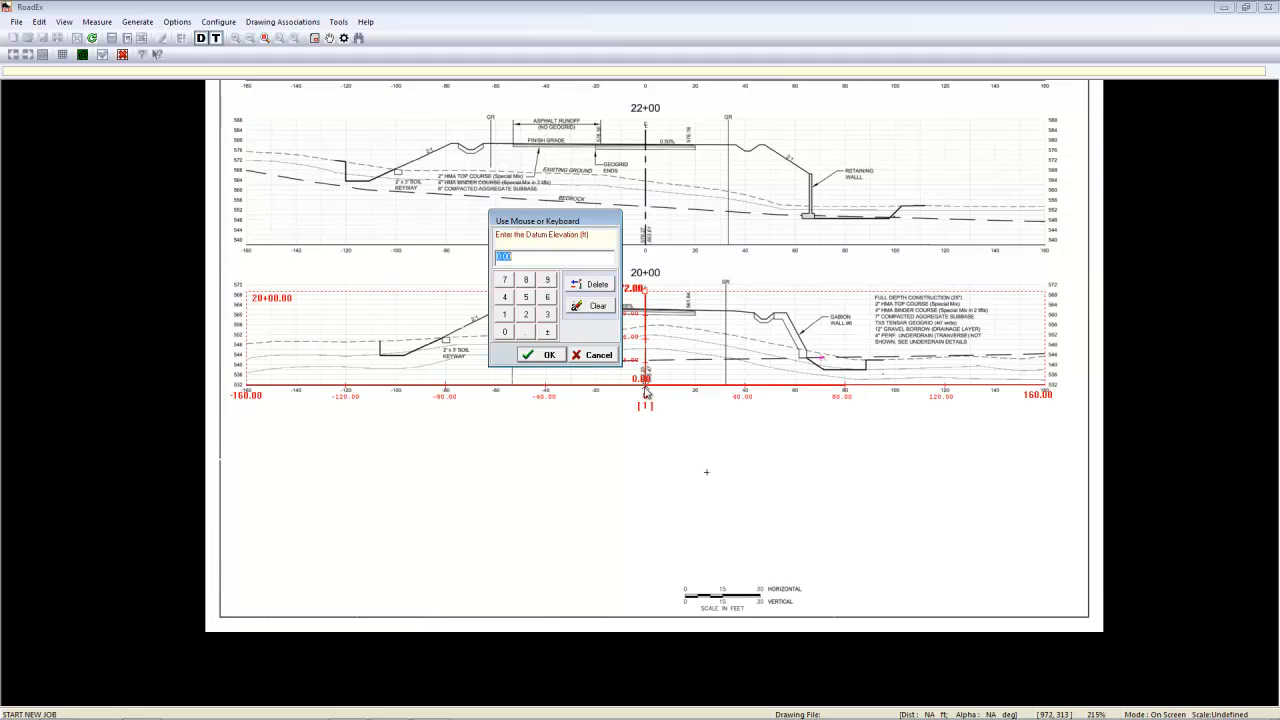
{"action": "type", "text": "532"}
{"action": "key", "text": "Return"}
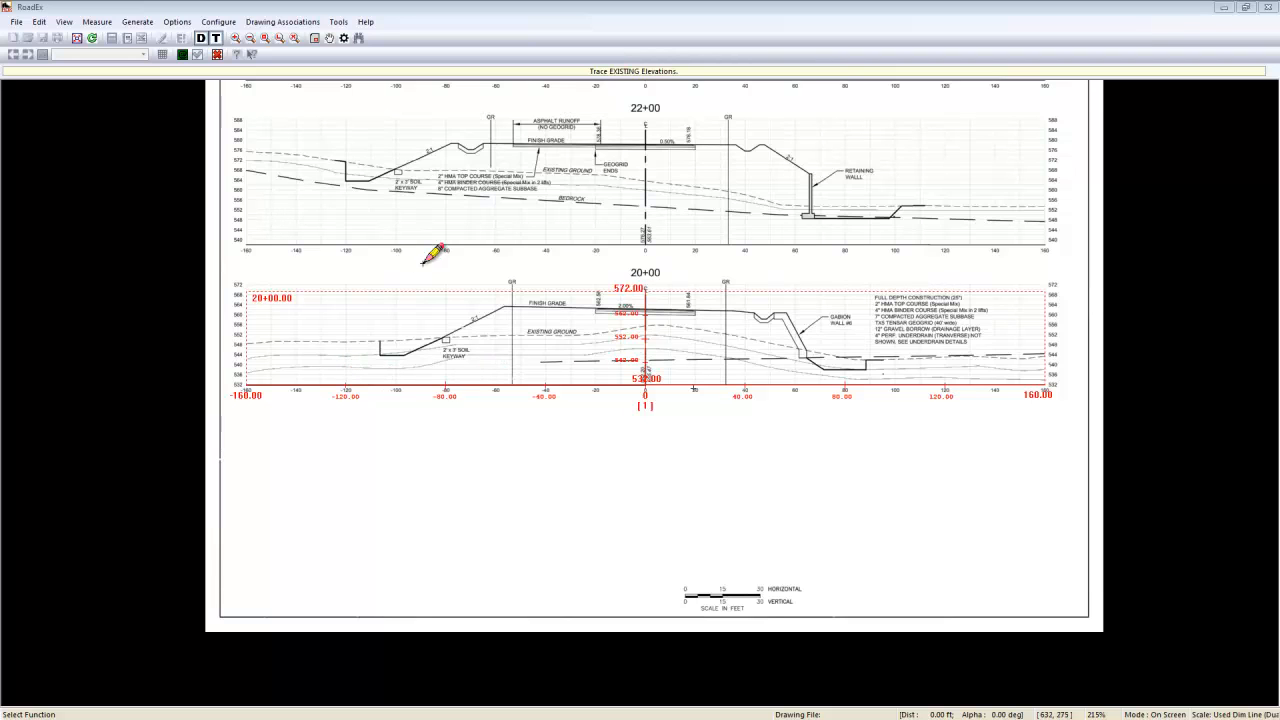
- Trace the existing ground line of station 20+00 from -160 to 160 ft and finish the trace
{"action": "left_click", "coordinate": [250, 342]}
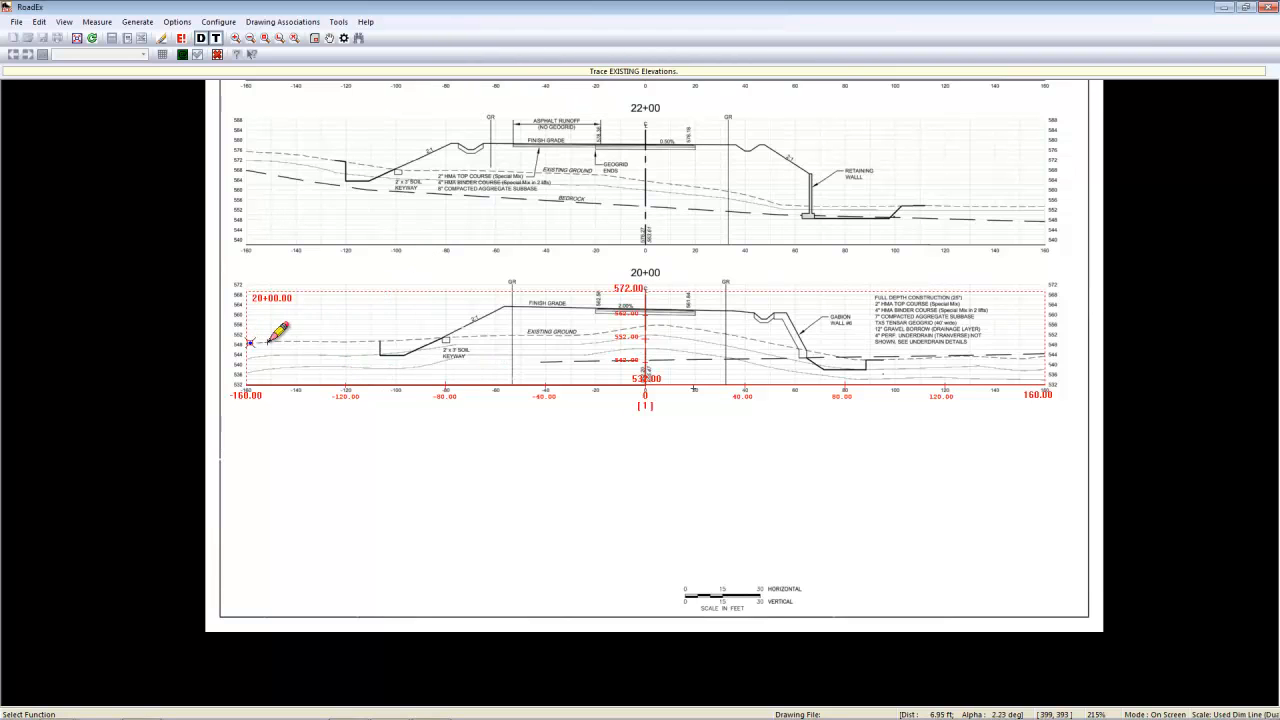
{"action": "left_click", "coordinate": [346, 341]}
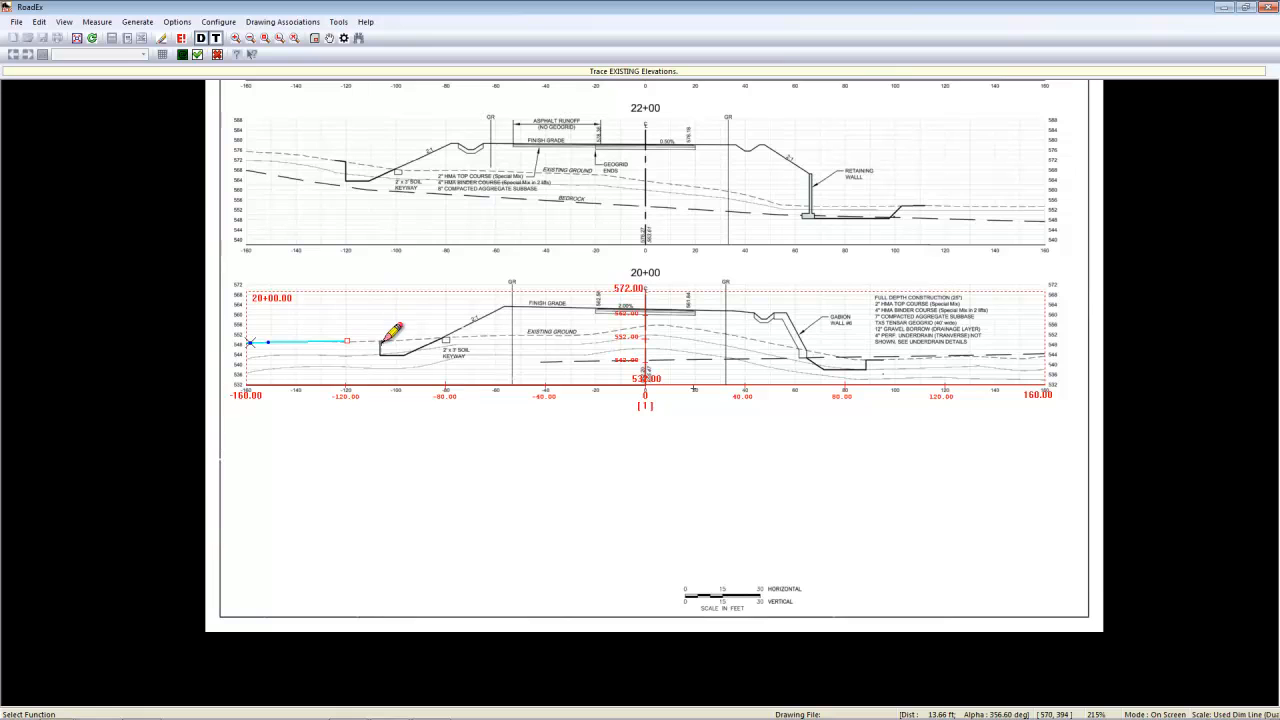
{"action": "left_click_drag", "start_coordinate": [383, 341], "coordinate": [515, 334]}
{"action": "left_click", "coordinate": [575, 335]}
{"action": "left_click", "coordinate": [592, 334]}
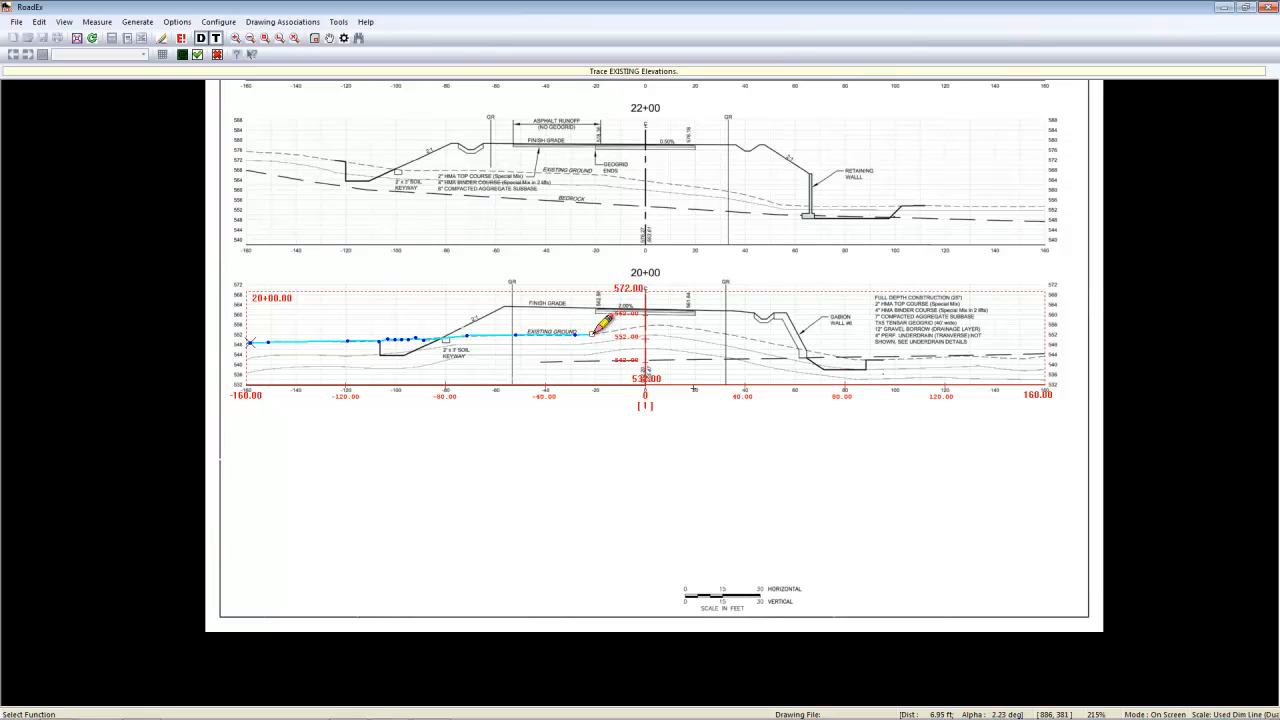
{"action": "left_click", "coordinate": [636, 327]}
{"action": "left_click", "coordinate": [651, 325]}
{"action": "left_click", "coordinate": [660, 324]}
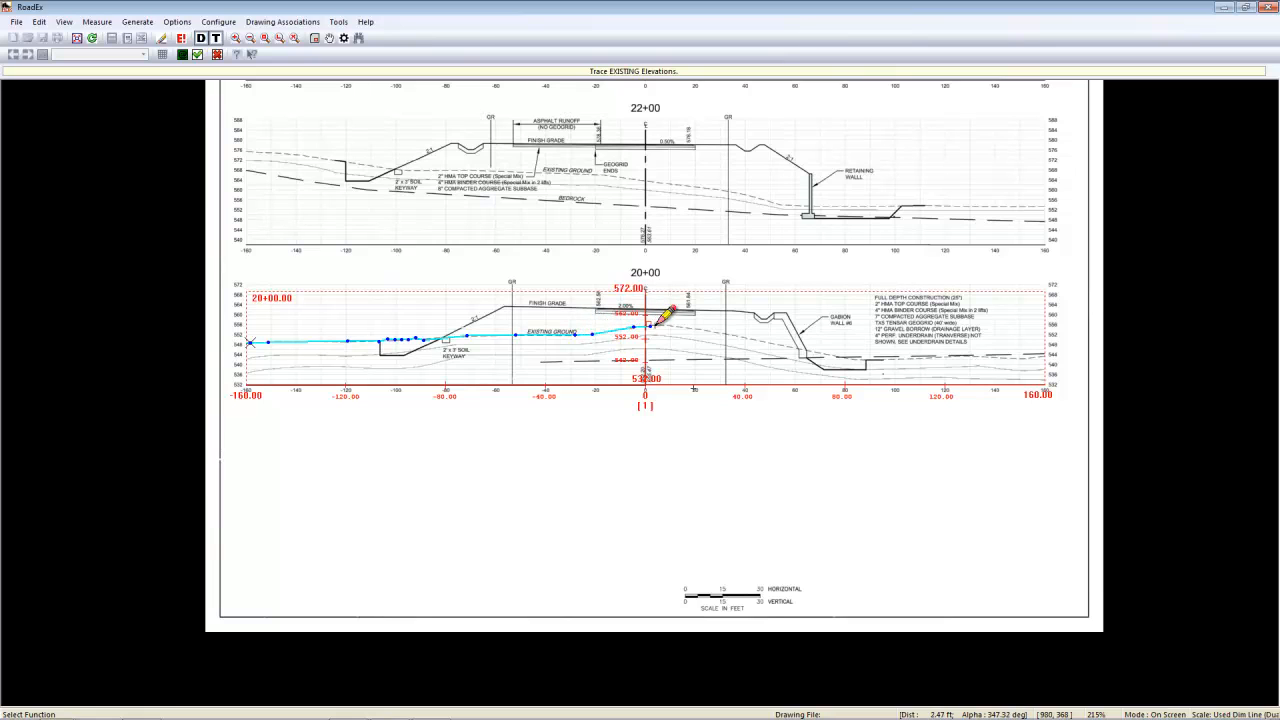
{"action": "left_click", "coordinate": [667, 323]}
{"action": "left_click", "coordinate": [676, 328]}
{"action": "left_click", "coordinate": [791, 346]}
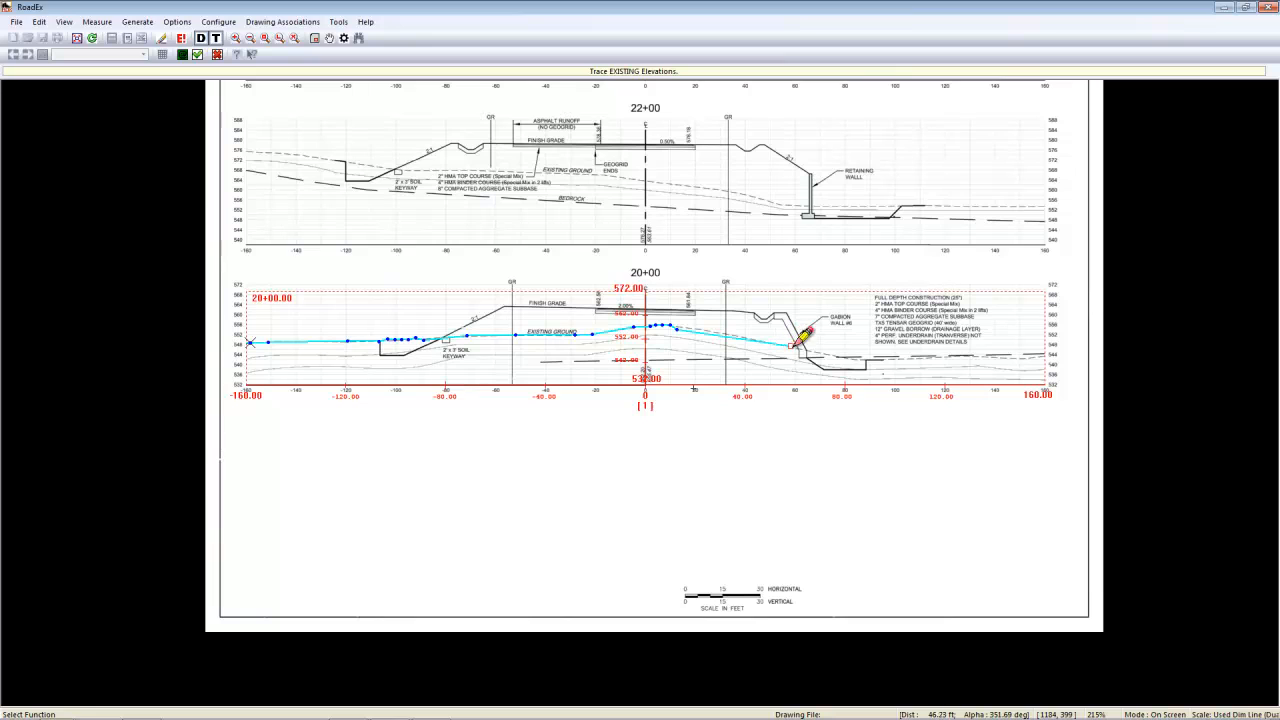
{"action": "left_click", "coordinate": [847, 356]}
{"action": "left_click", "coordinate": [853, 358]}
{"action": "left_click", "coordinate": [905, 358]}
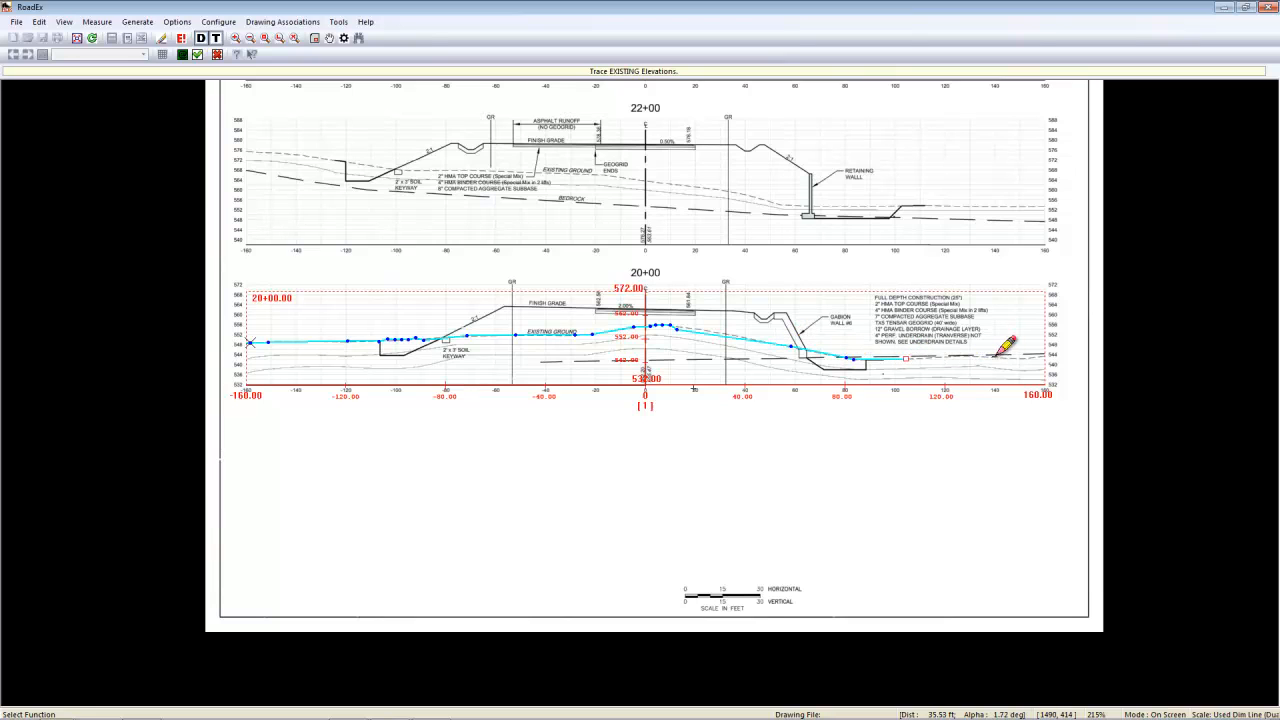
{"action": "left_click", "coordinate": [961, 356]}
{"action": "left_click", "coordinate": [1004, 356]}
{"action": "left_click", "coordinate": [1027, 358]}
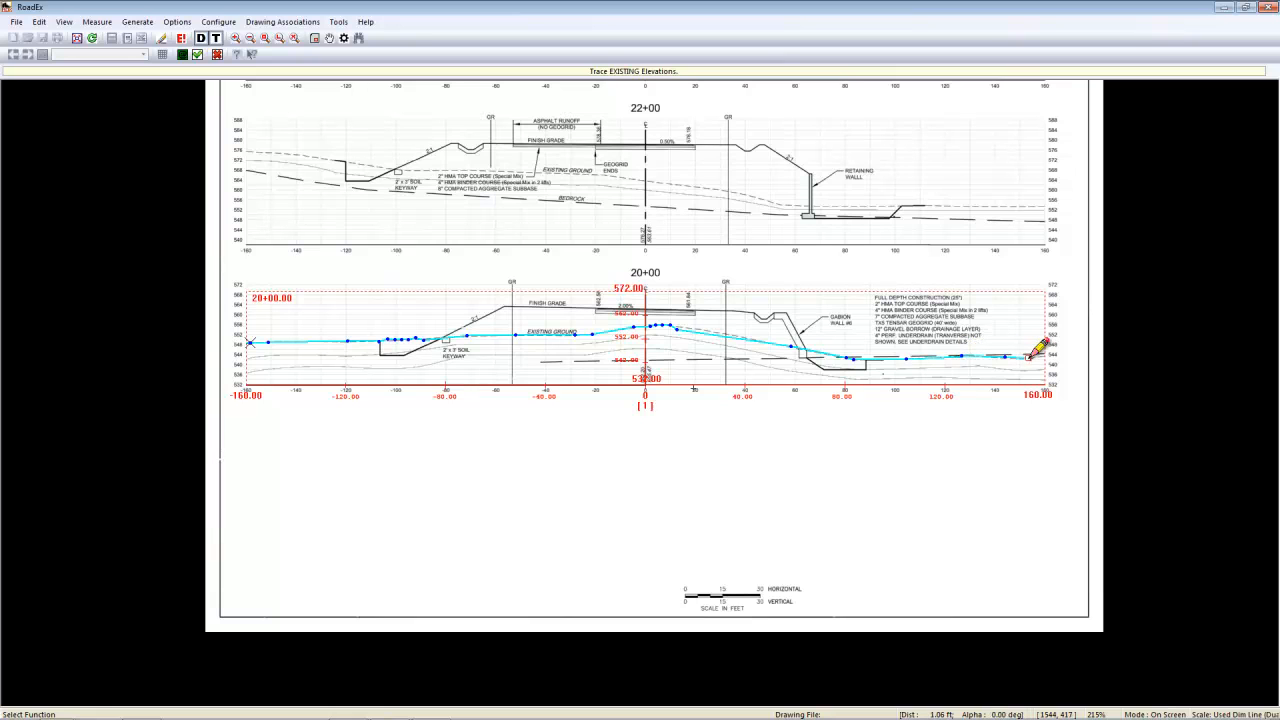
{"action": "left_click", "coordinate": [197, 55]}
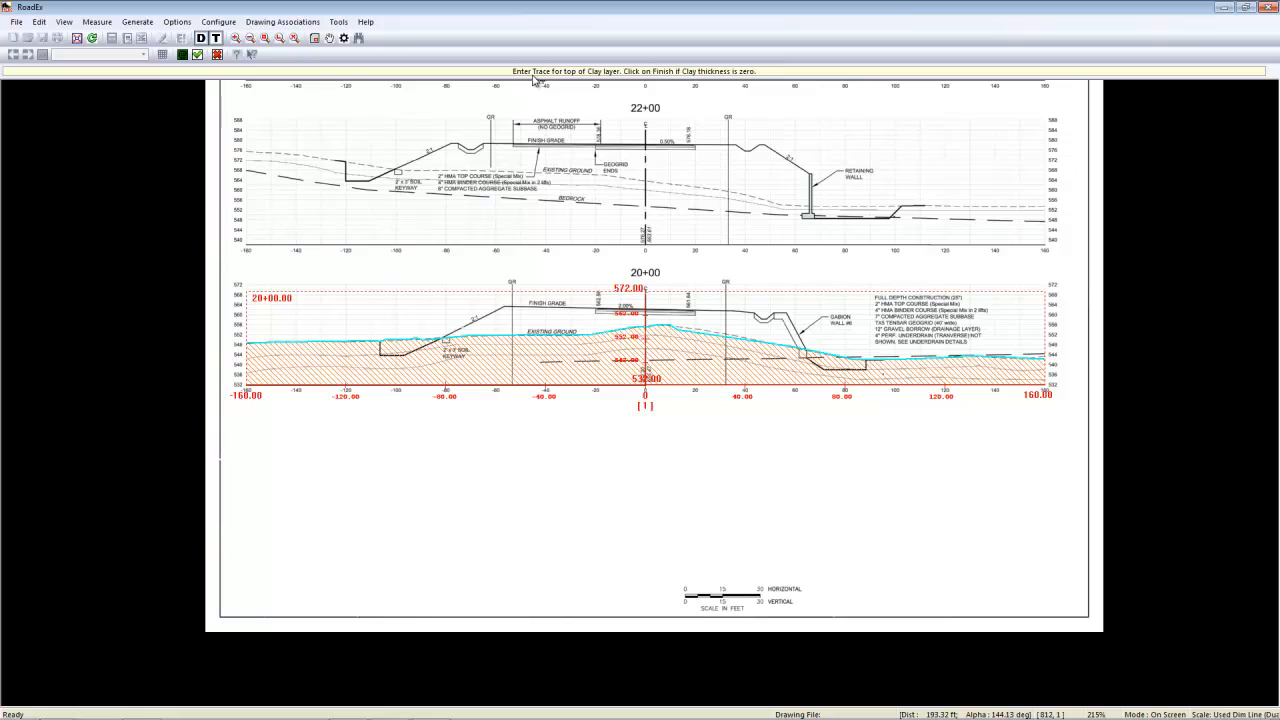
- Trace the top of the Clay layer across the full width of station 20+00 and finish the trace
{"action": "left_click", "coordinate": [246, 360]}
{"action": "left_click", "coordinate": [270, 357]}
{"action": "left_click", "coordinate": [300, 354]}
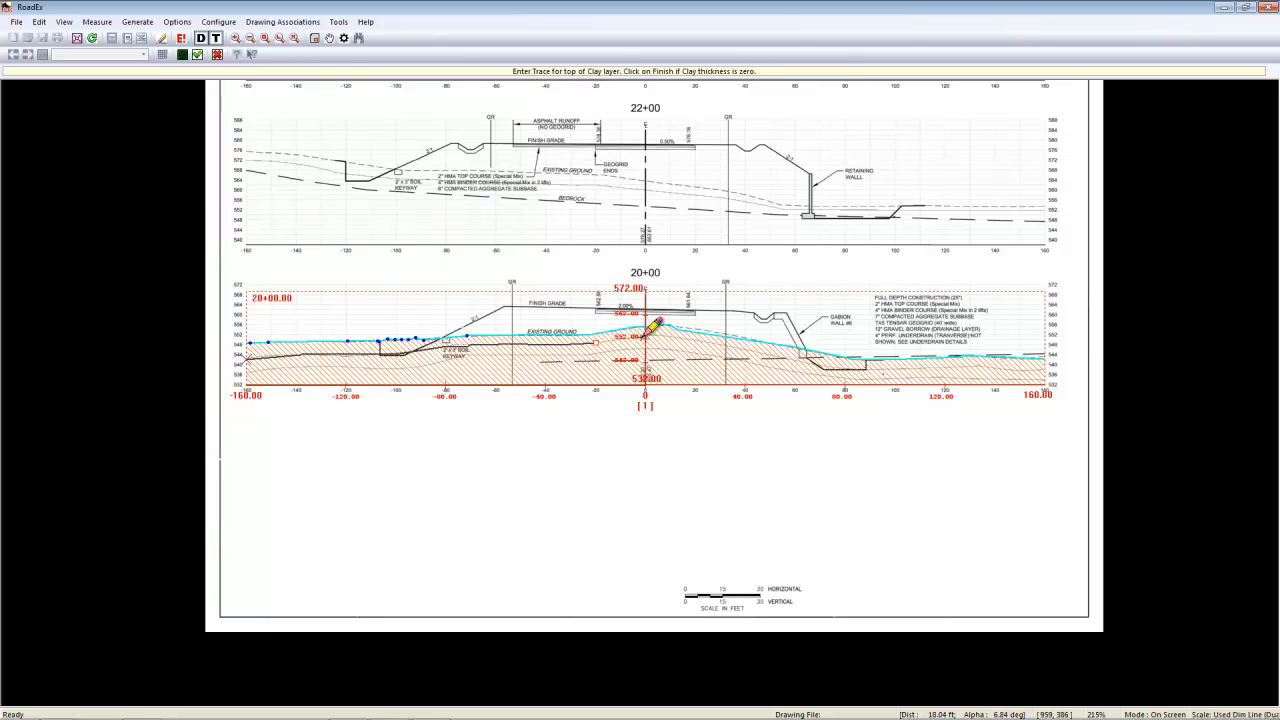
{"action": "right_click", "coordinate": [647, 336]}
{"action": "left_click", "coordinate": [671, 344]}
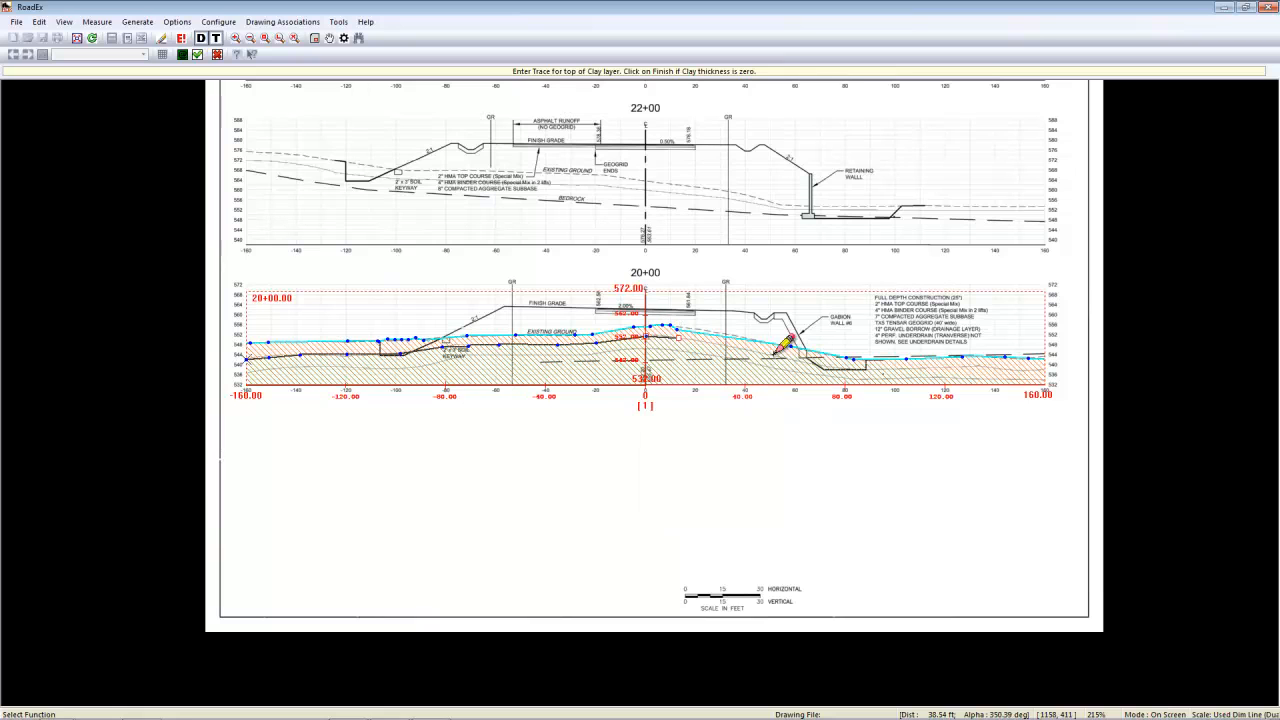
{"action": "left_click", "coordinate": [775, 357]}
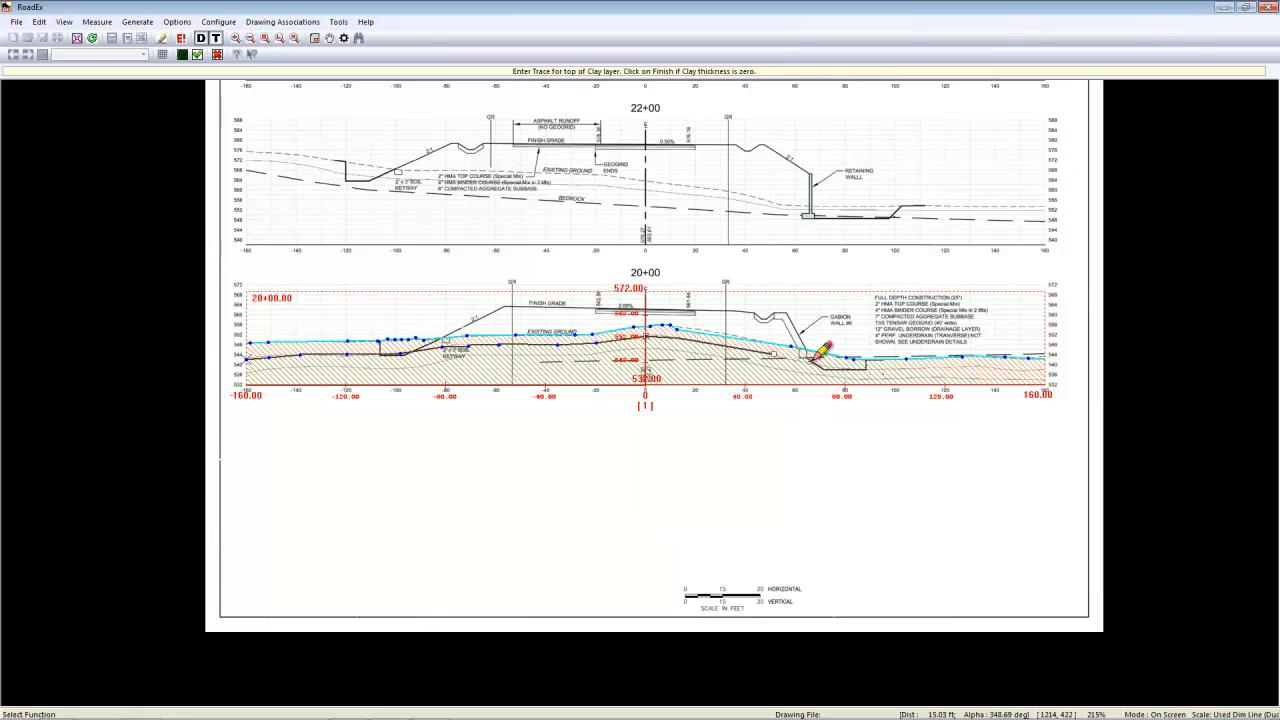
{"action": "left_click", "coordinate": [816, 365]}
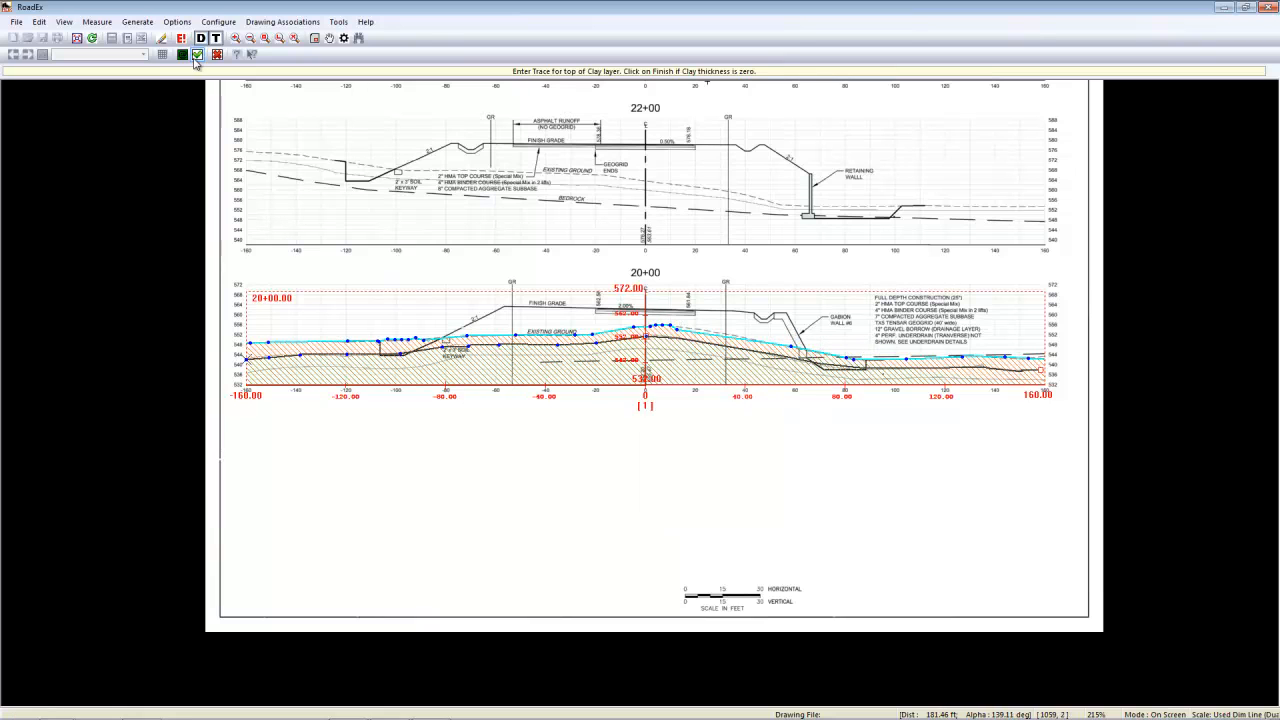
{"action": "left_click", "coordinate": [197, 55]}
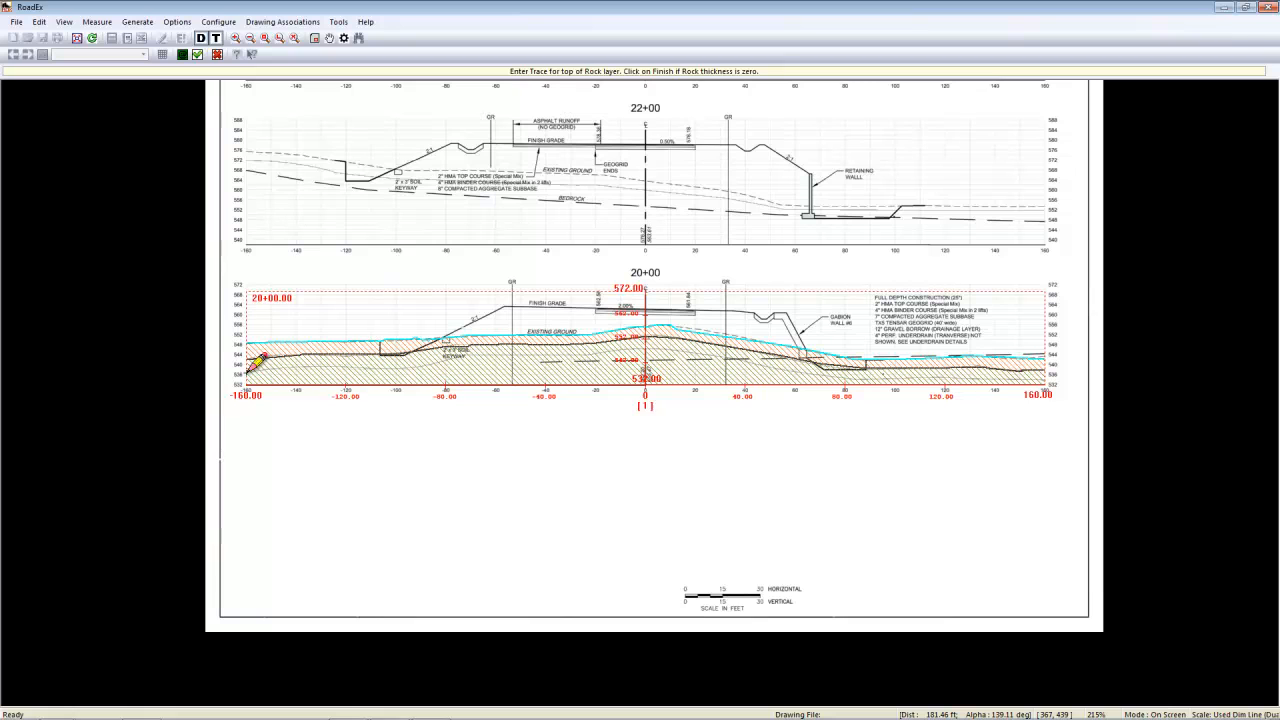
- Trace the top of the Rock layer across station 20+00 and set its bottom to None, giving maximum depth
{"action": "left_click", "coordinate": [250, 372]}
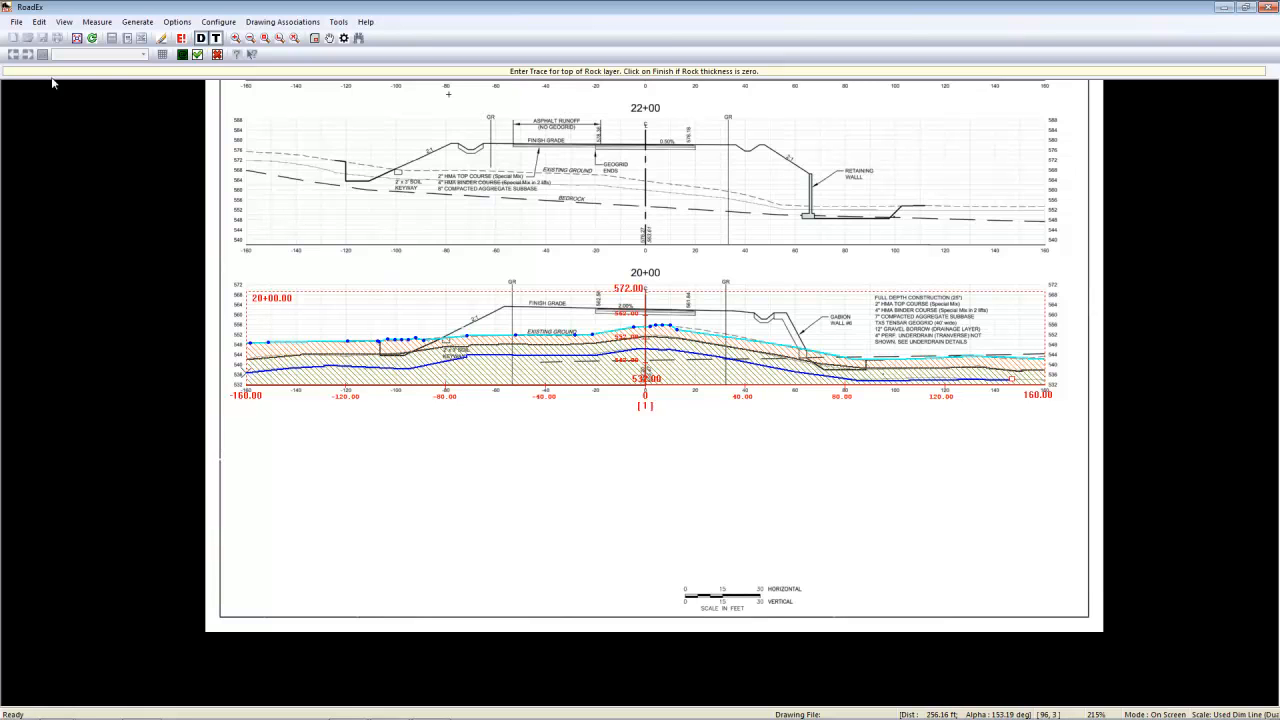
{"action": "left_click", "coordinate": [197, 55]}
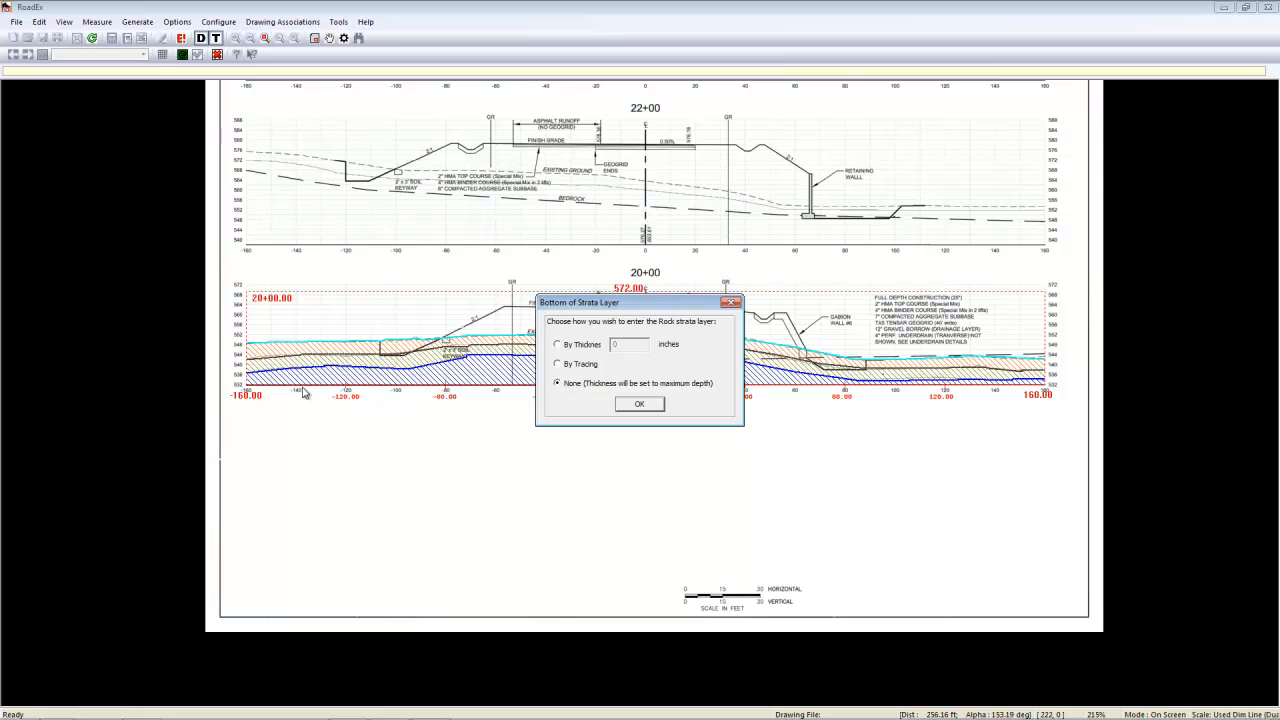
{"action": "left_click", "coordinate": [640, 405]}
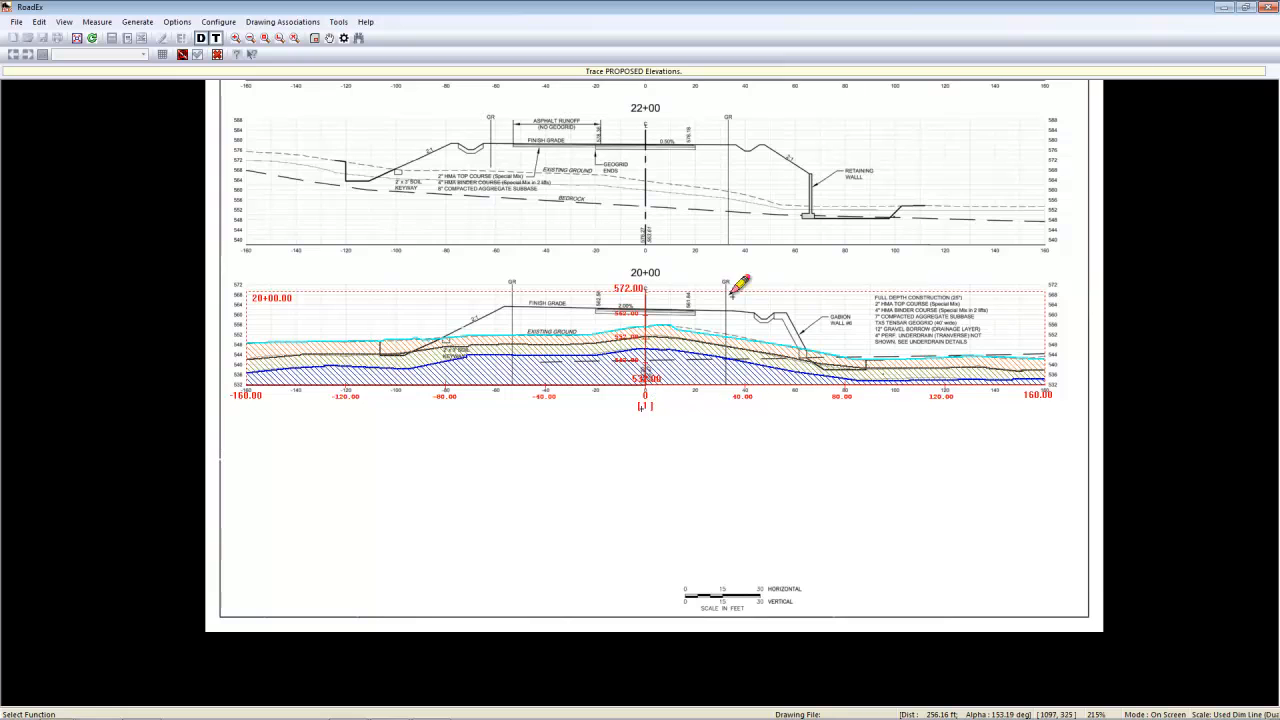
- Trace the proposed elevations of station 20+00 along the keyway, finish grade and gabion wall excavation, and finish the station
{"action": "left_click", "coordinate": [380, 341]}
{"action": "left_click", "coordinate": [380, 355]}
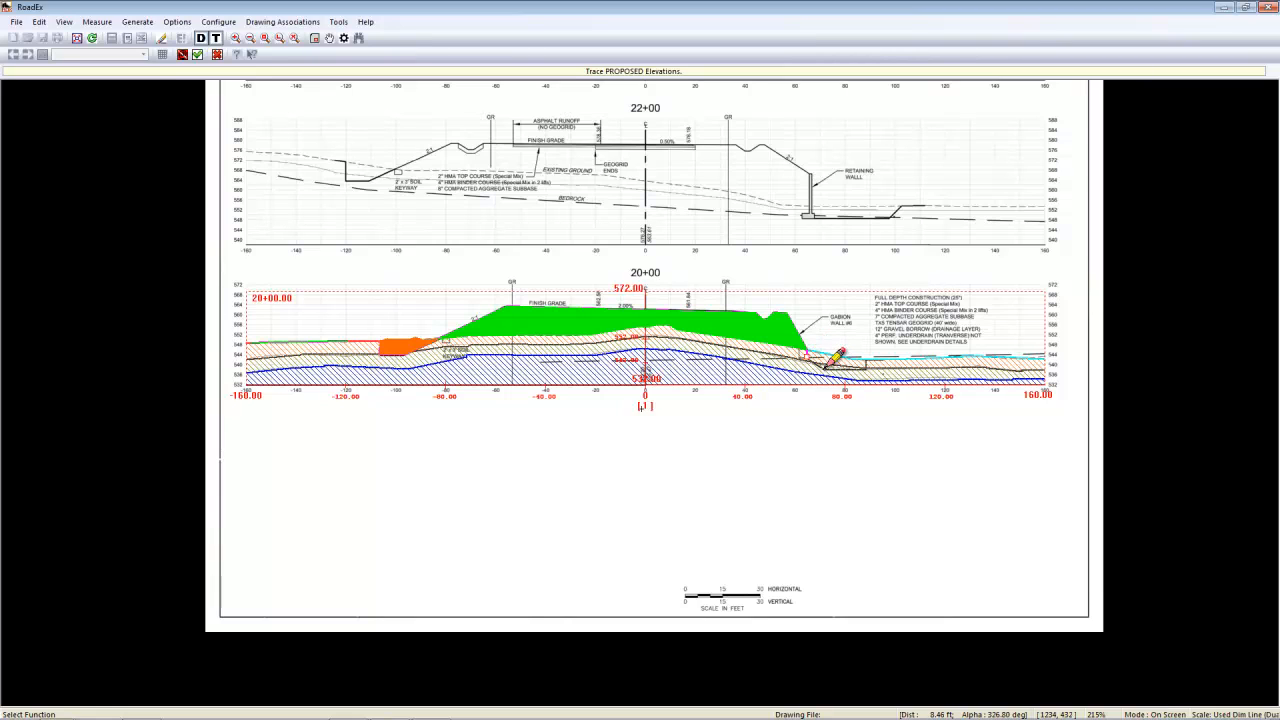
{"action": "left_click", "coordinate": [822, 367]}
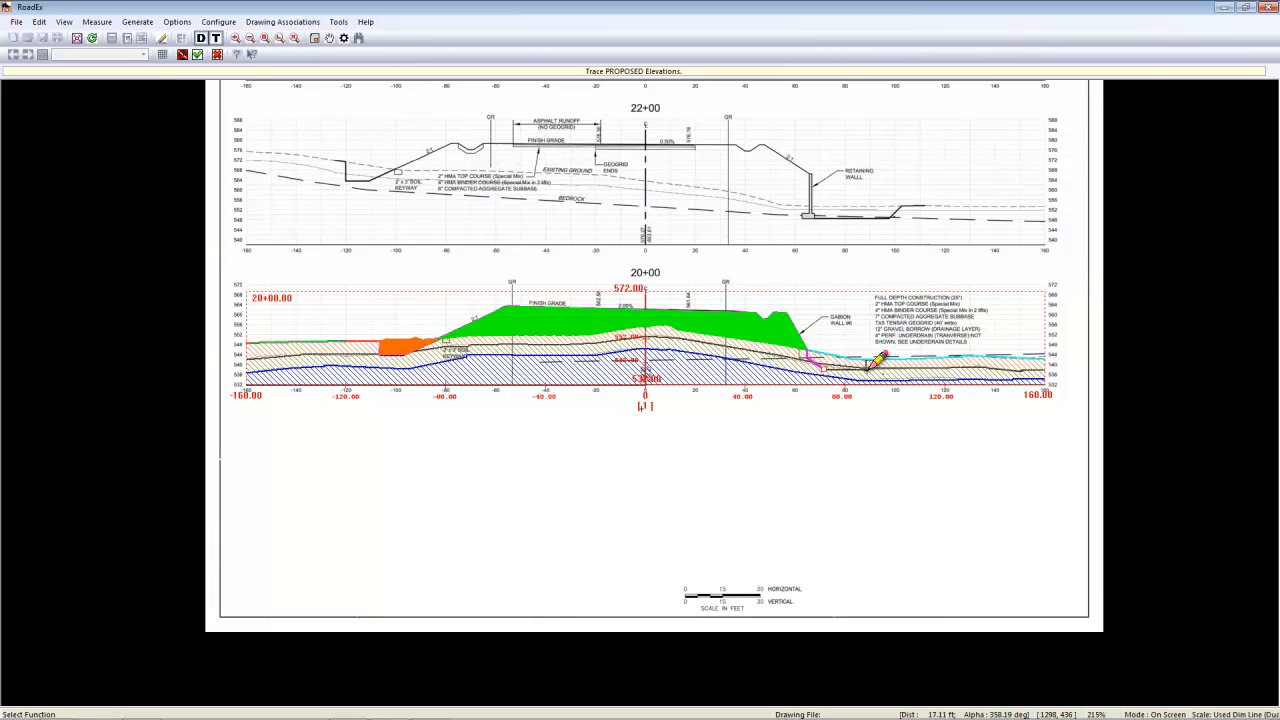
{"action": "left_click", "coordinate": [866, 370]}
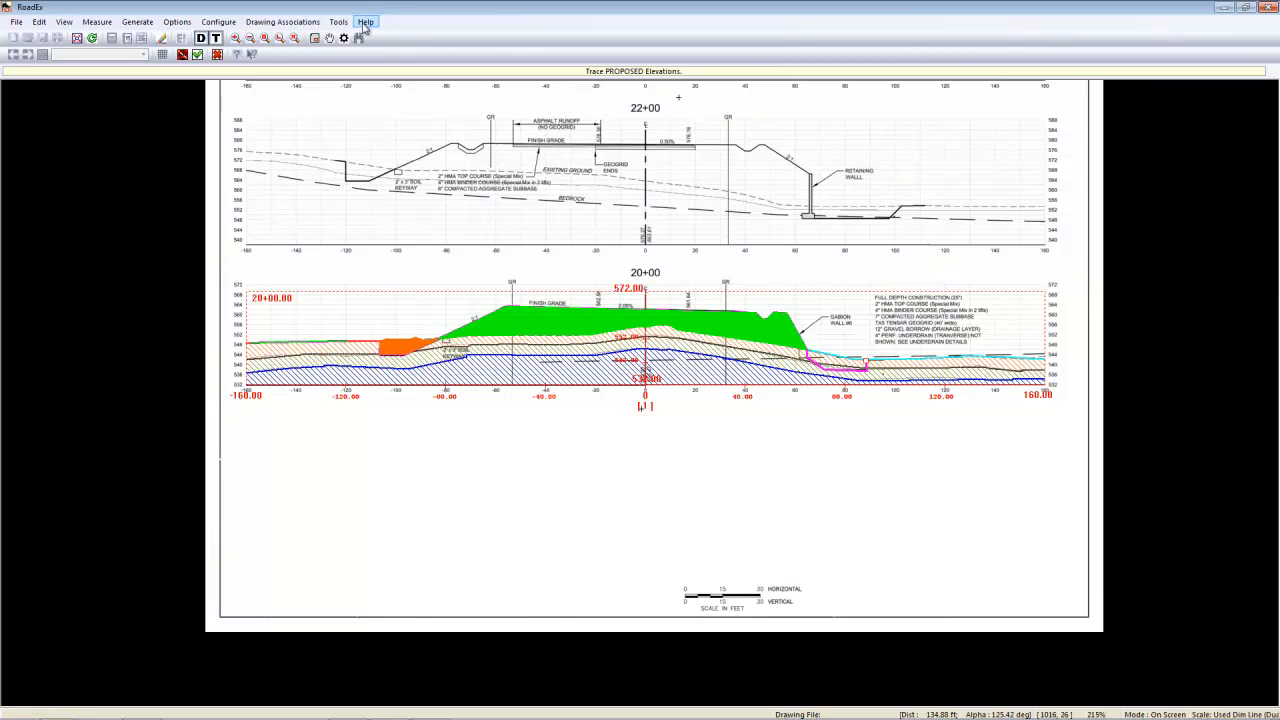
{"action": "left_click", "coordinate": [882, 360]}
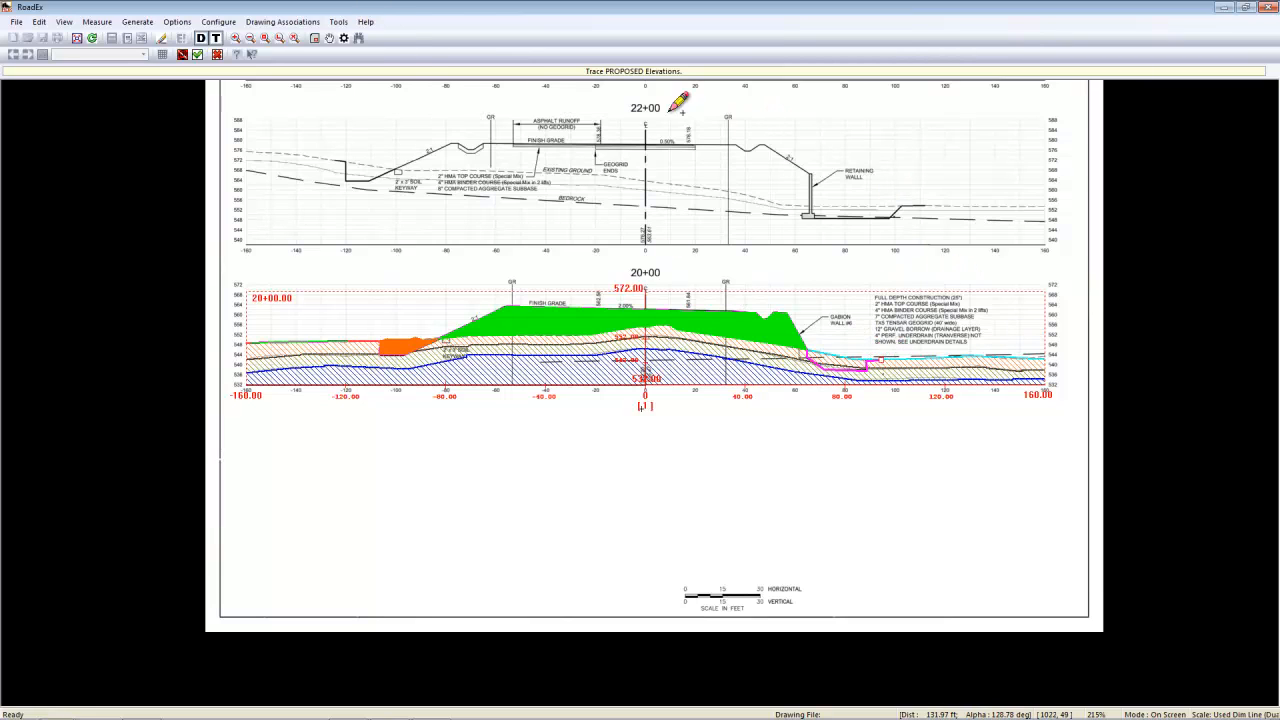
{"action": "left_click", "coordinate": [197, 54]}
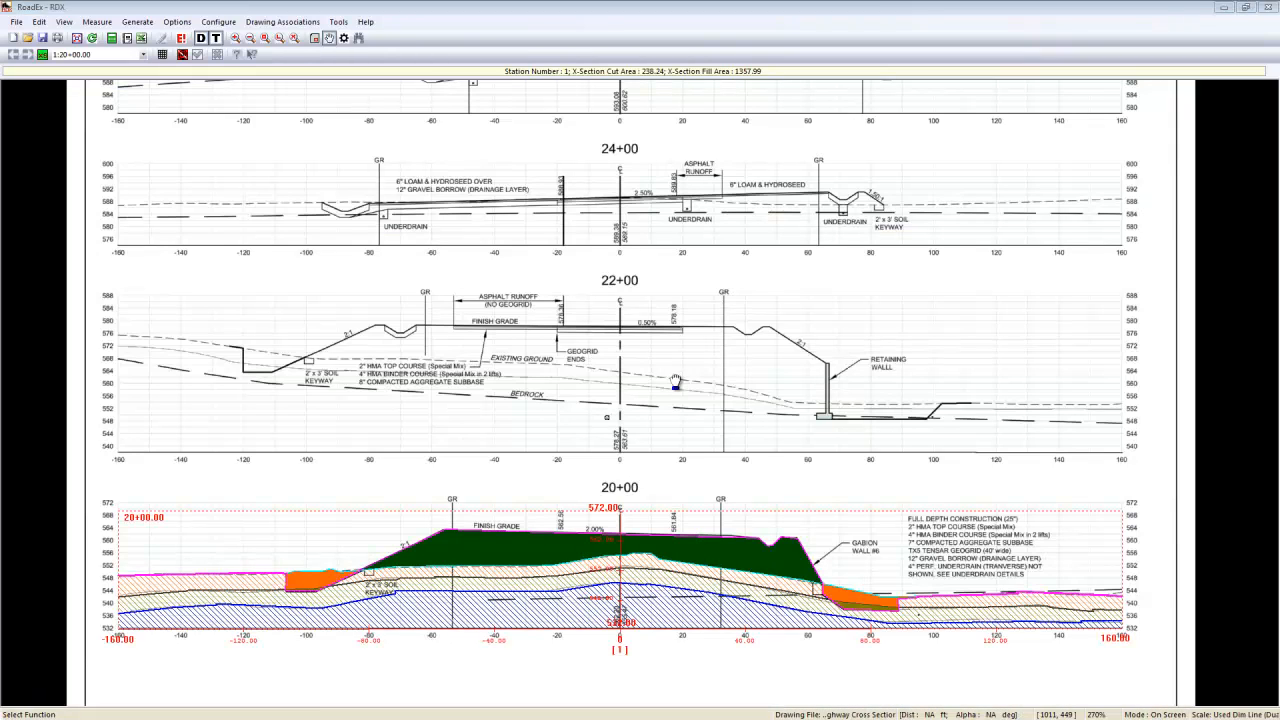
- Add station 22+00.00 at a 200 ft interval on the current drawing page
{"action": "left_click", "coordinate": [43, 55]}
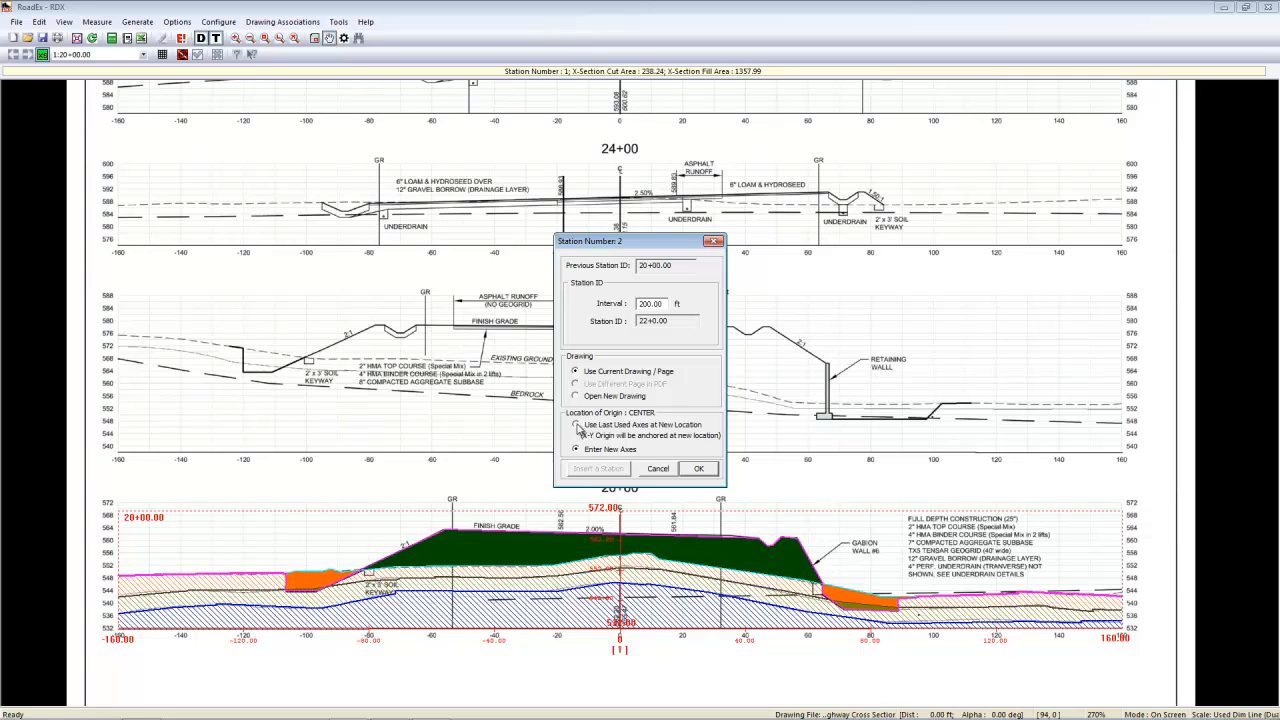
{"action": "left_click", "coordinate": [698, 468]}
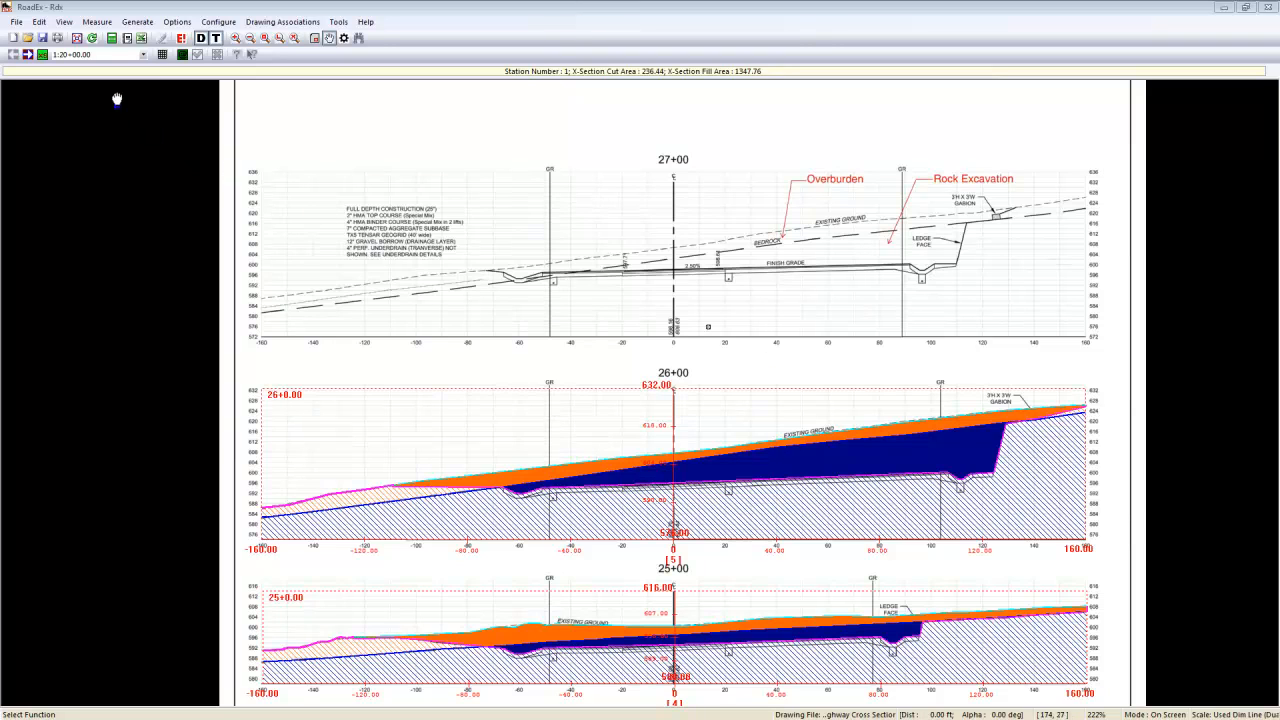
- Change the roadway parameters so the job phases use 2 Phase (Custom)
{"action": "left_click", "coordinate": [39, 22]}
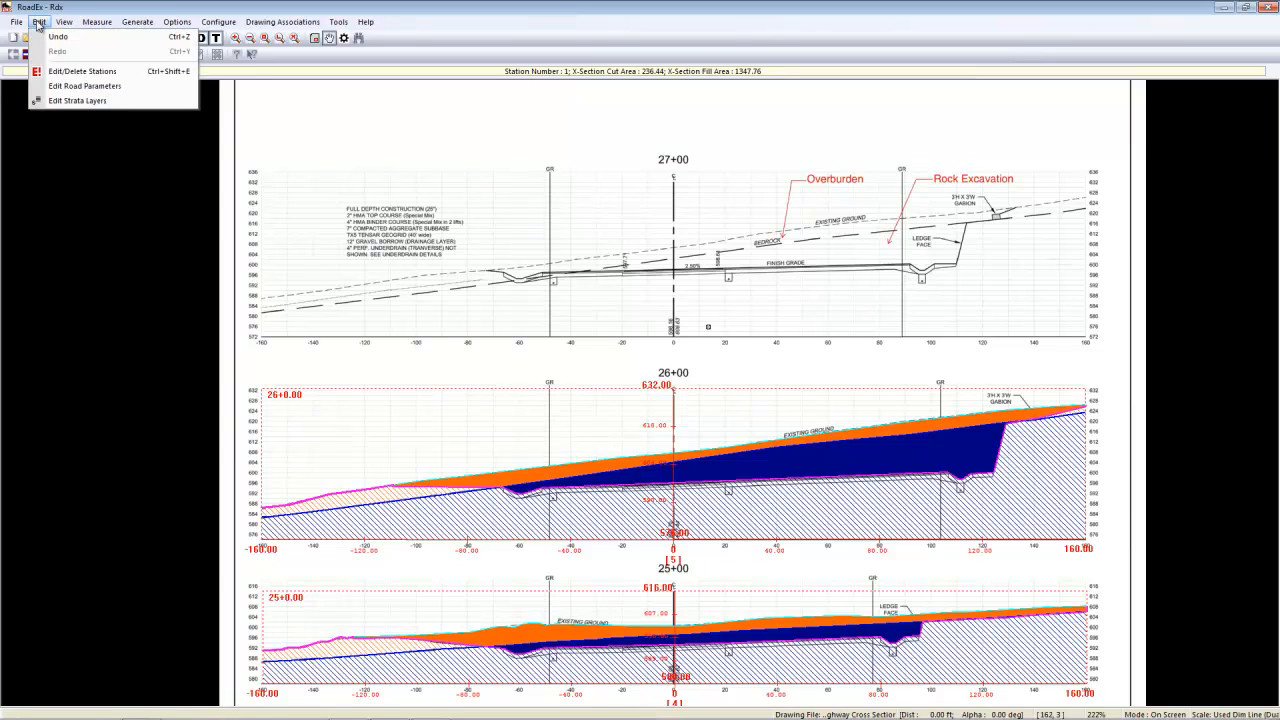
{"action": "left_click", "coordinate": [66, 88]}
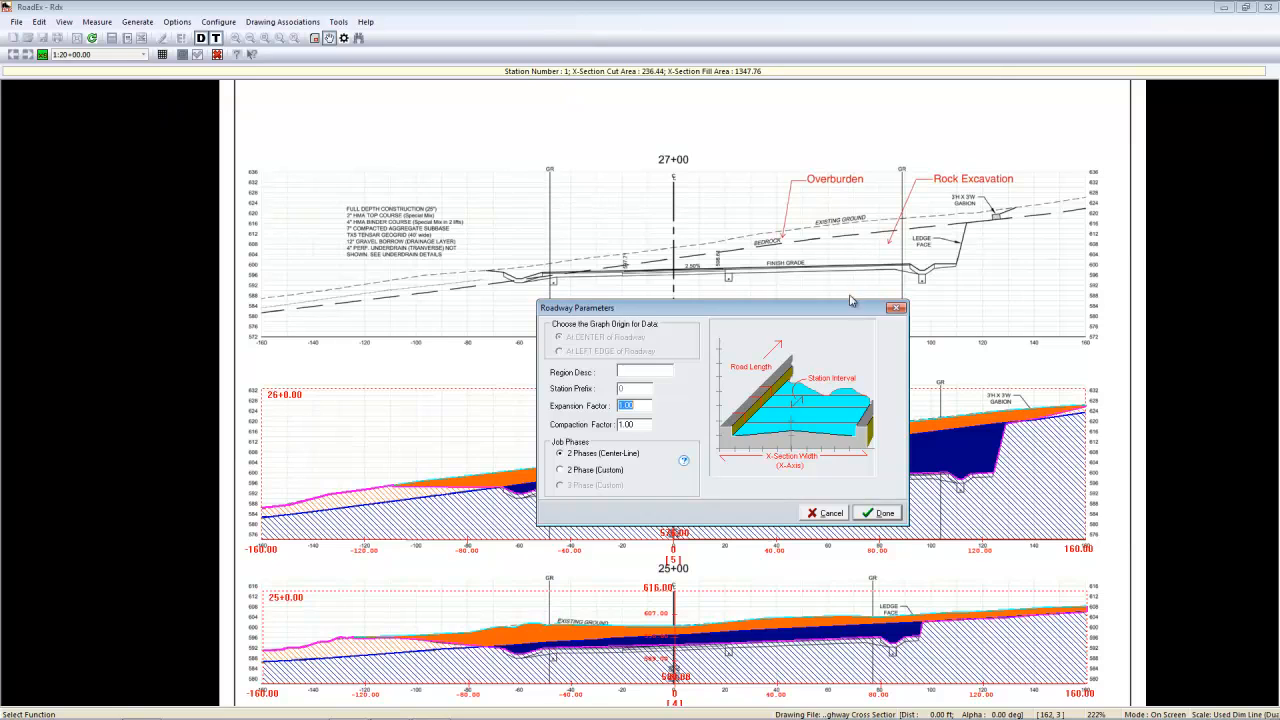
{"action": "left_click", "coordinate": [577, 475]}
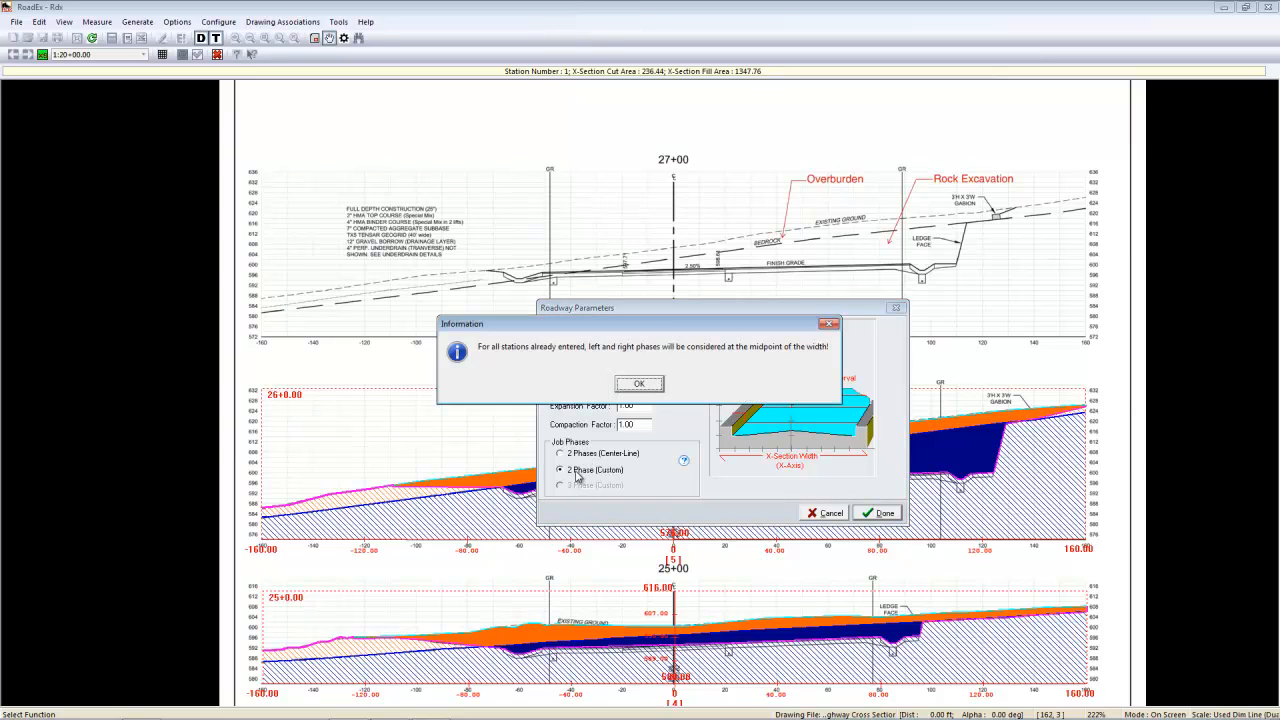
{"action": "left_click", "coordinate": [640, 385]}
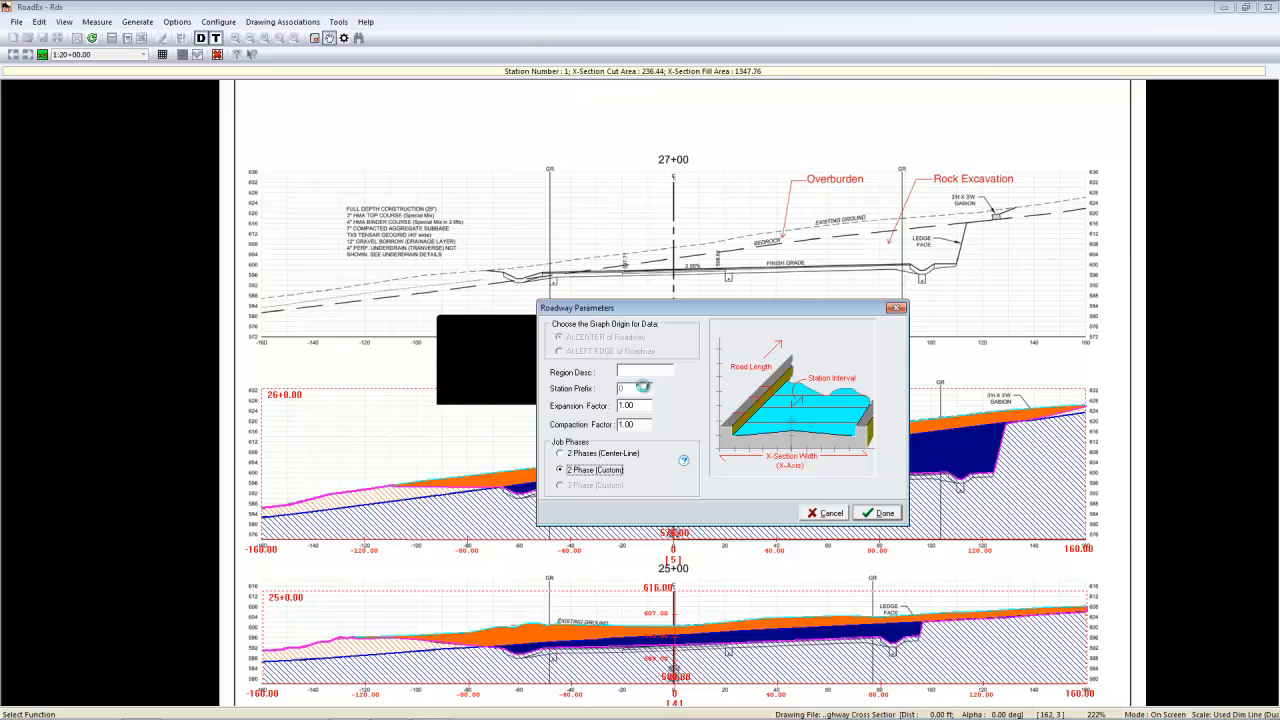
{"action": "left_click", "coordinate": [881, 516]}
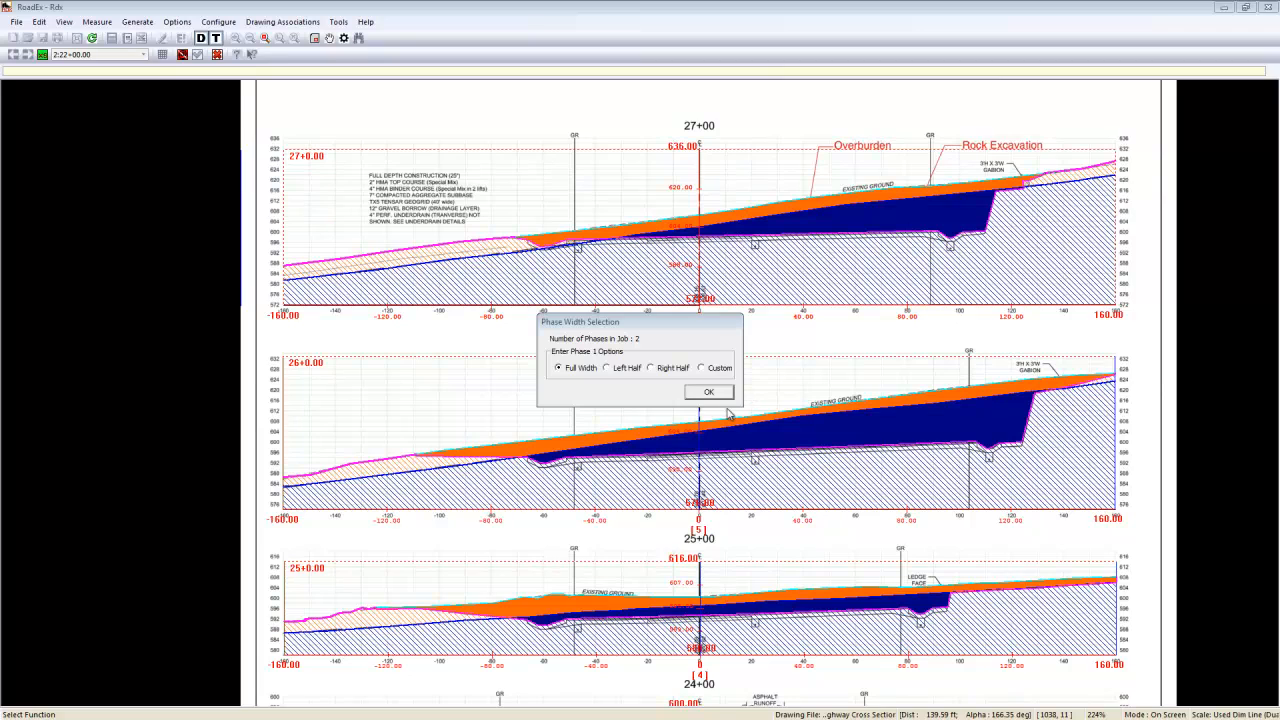
- Define a custom Phase 1 width on station 27+00 from the -160 ft edge to about 23 ft right of centerline
{"action": "left_click", "coordinate": [601, 323]}
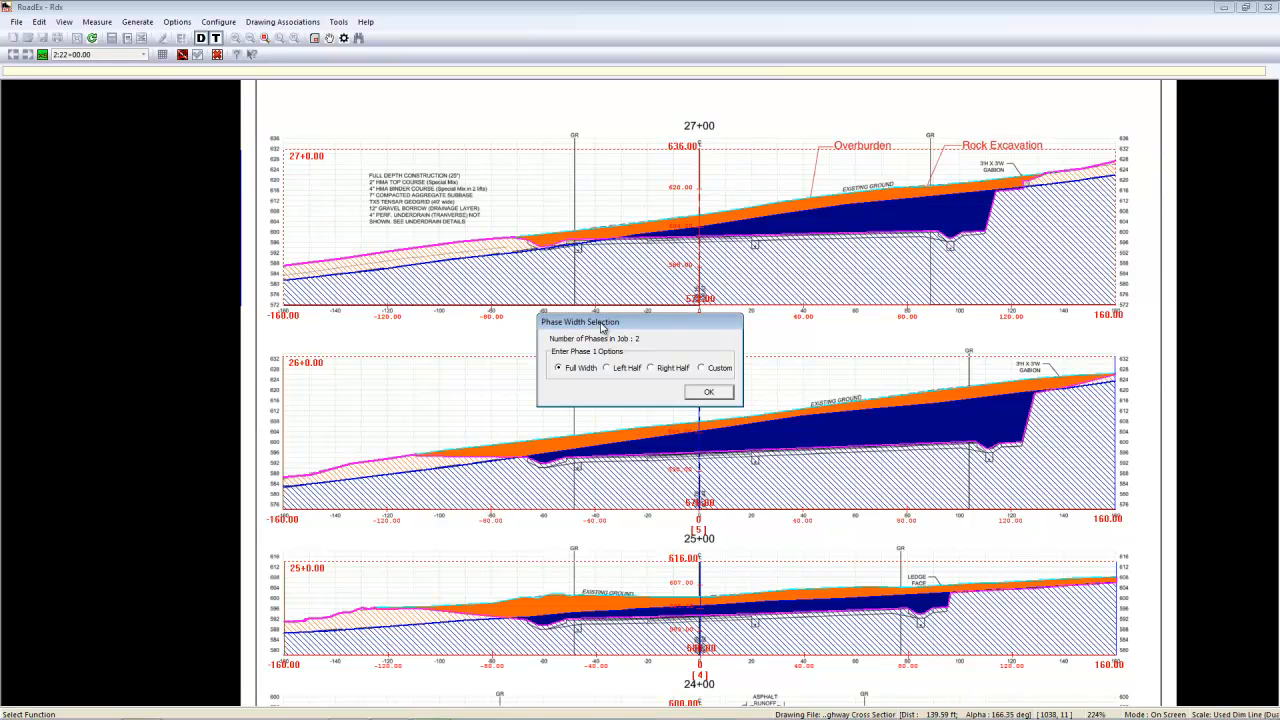
{"action": "left_click", "coordinate": [703, 369]}
{"action": "left_click", "coordinate": [708, 394]}
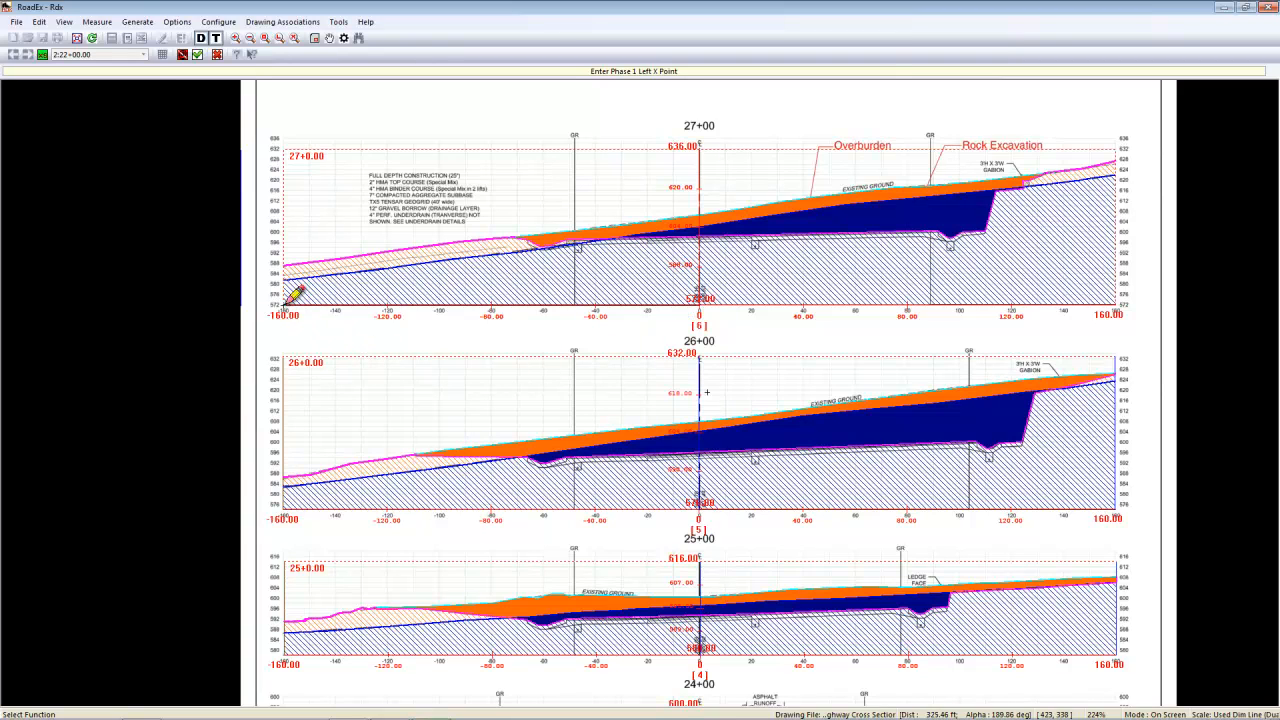
{"action": "left_click", "coordinate": [288, 300]}
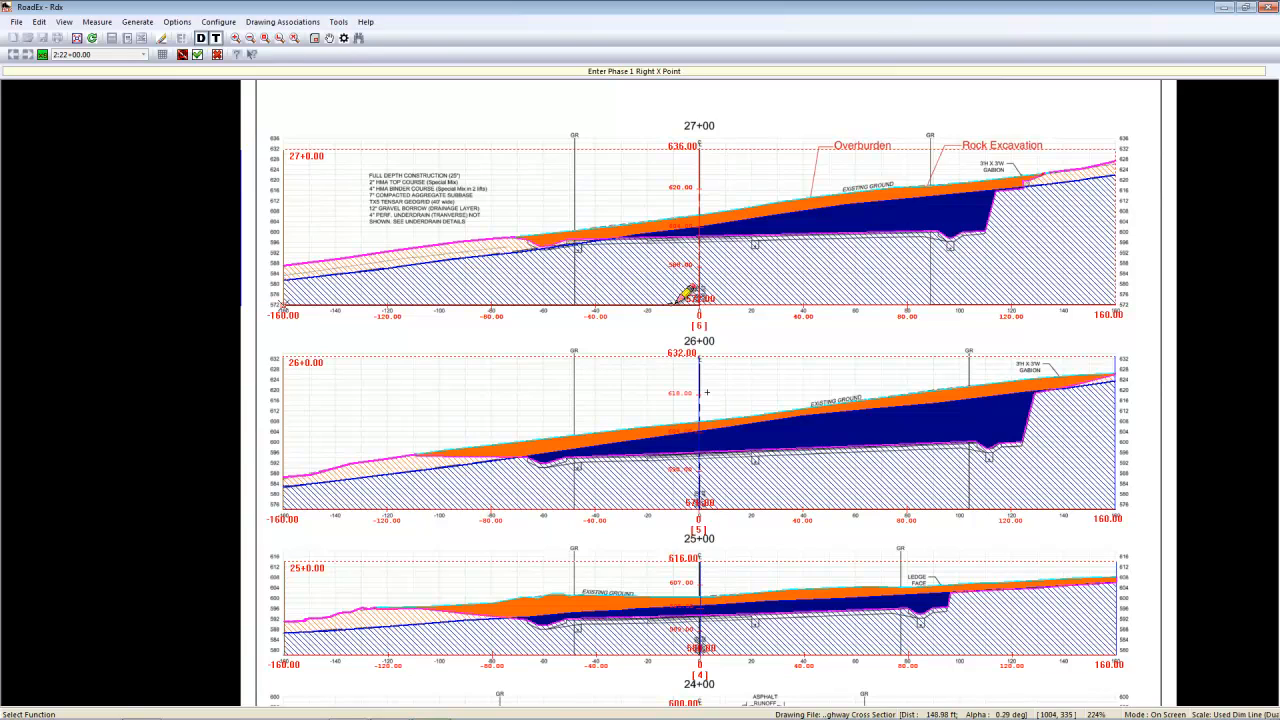
{"action": "left_click", "coordinate": [758, 305]}
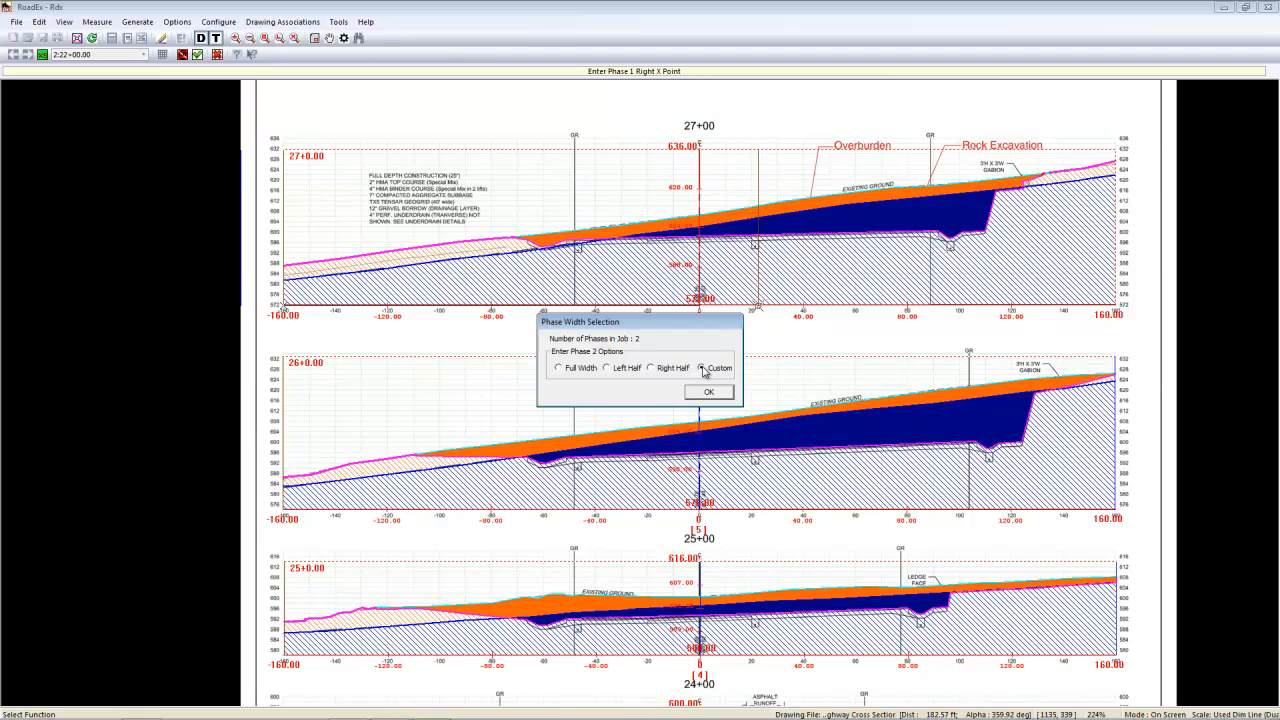
- Define a custom Phase 2 width on station 27+00 from the Phase 1 boundary to the 160 ft edge
{"action": "left_click", "coordinate": [703, 369]}
{"action": "left_click", "coordinate": [712, 393]}
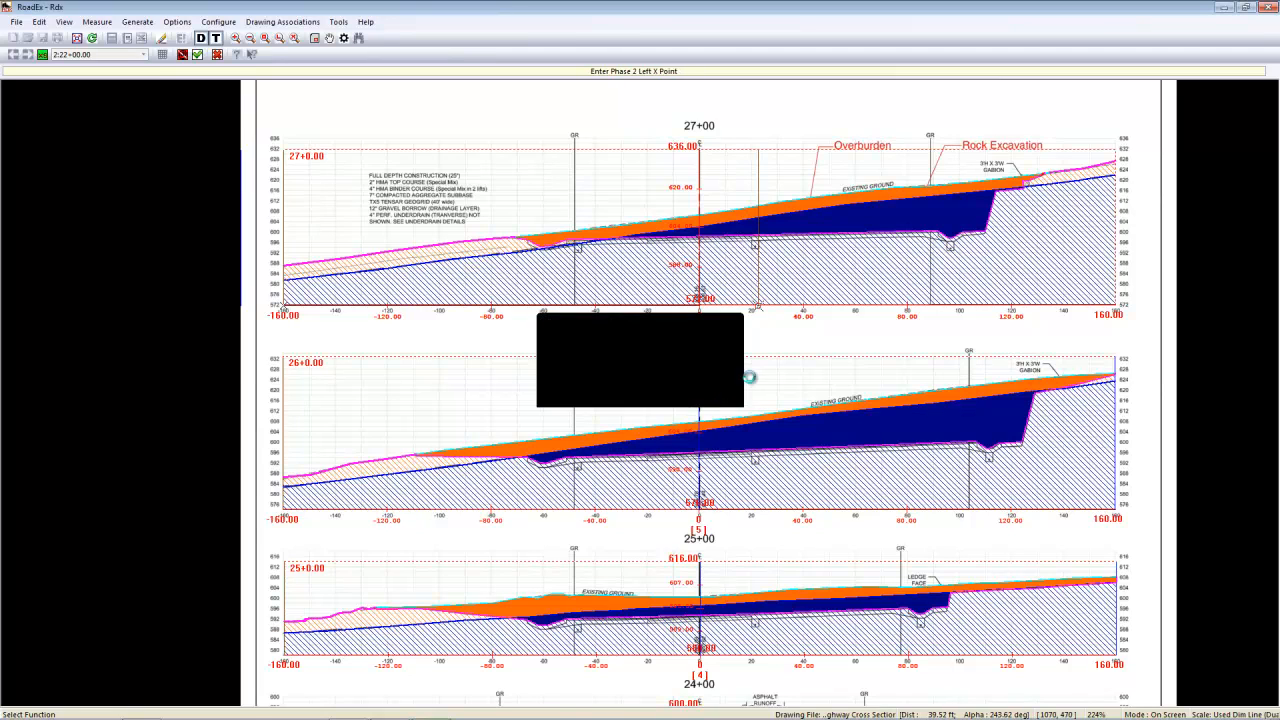
{"action": "left_click", "coordinate": [759, 306]}
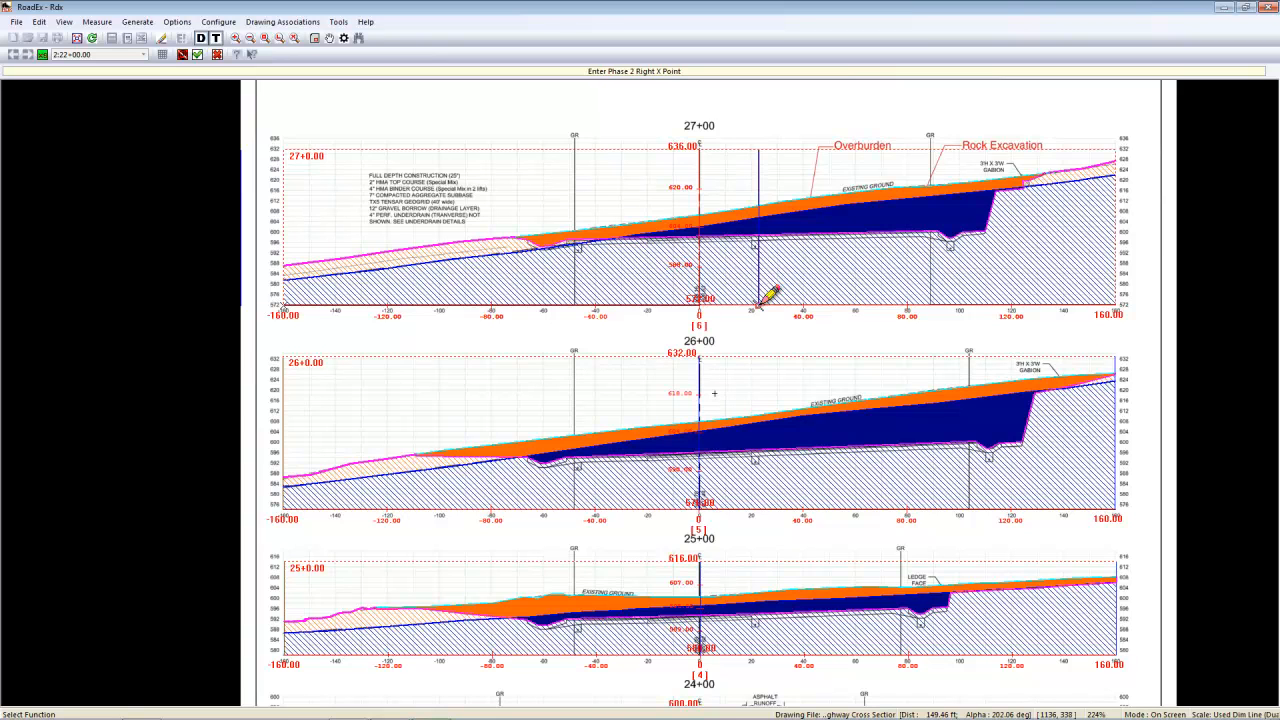
{"action": "left_click", "coordinate": [1125, 293]}
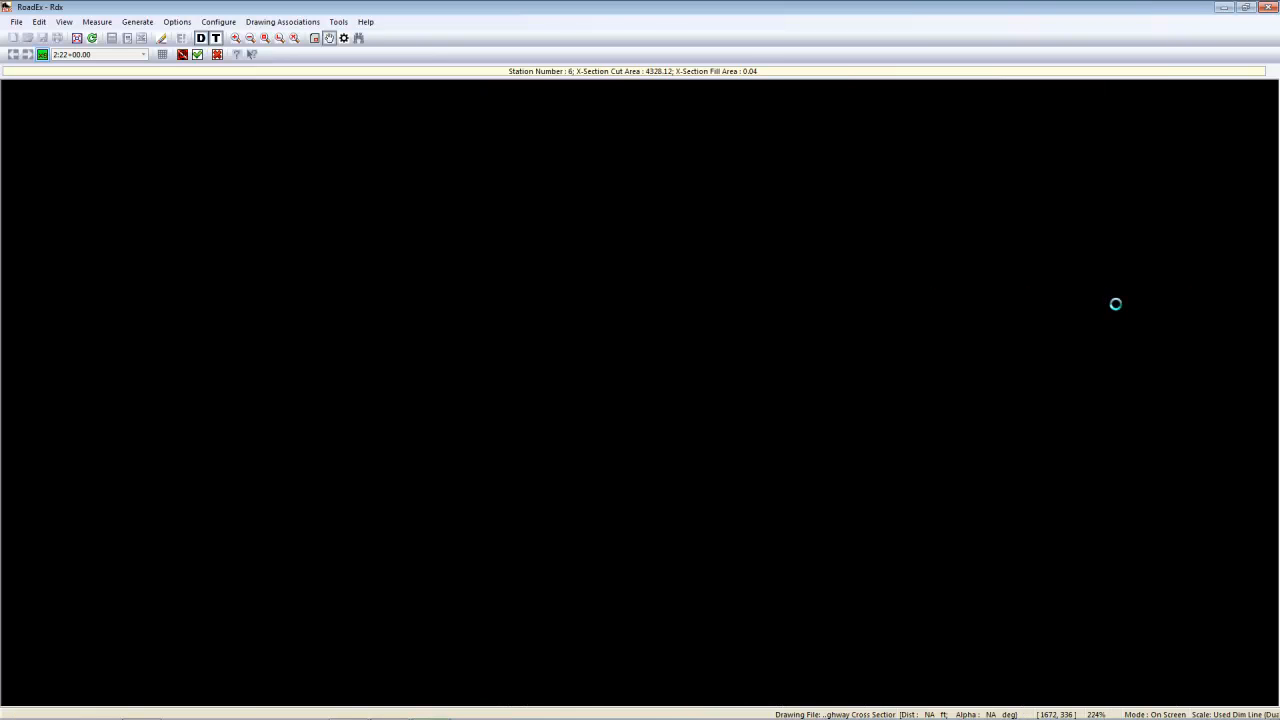
- Delete station 25+00.00 from the station locations and interval list
{"action": "scroll", "coordinate": [670, 478], "scroll_direction": "down", "scroll_amount": 2}
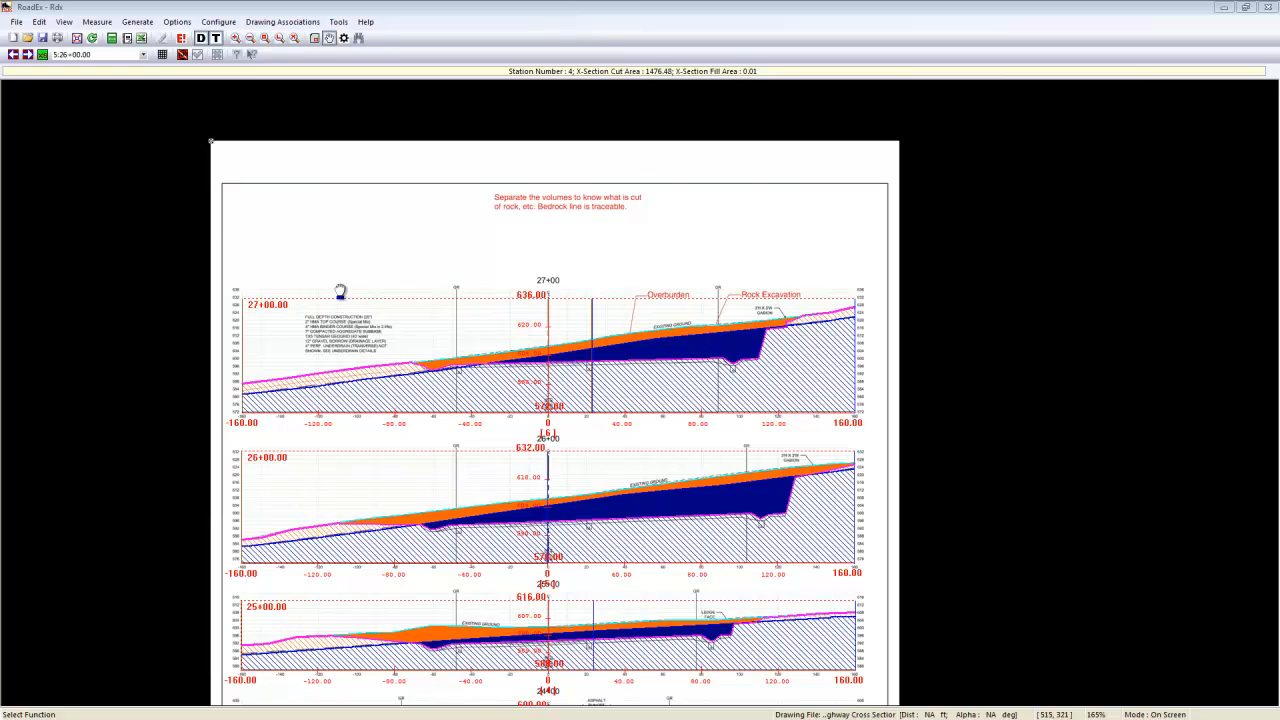
{"action": "left_click", "coordinate": [40, 22]}
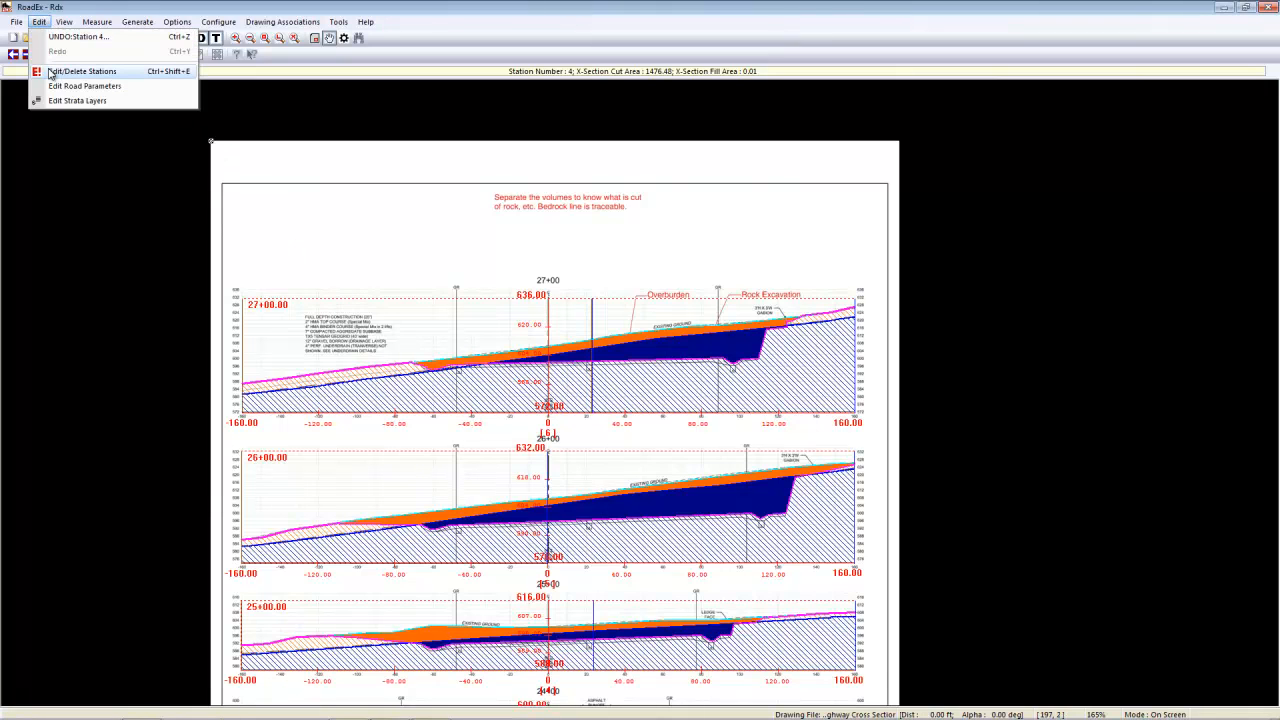
{"action": "left_click", "coordinate": [82, 71]}
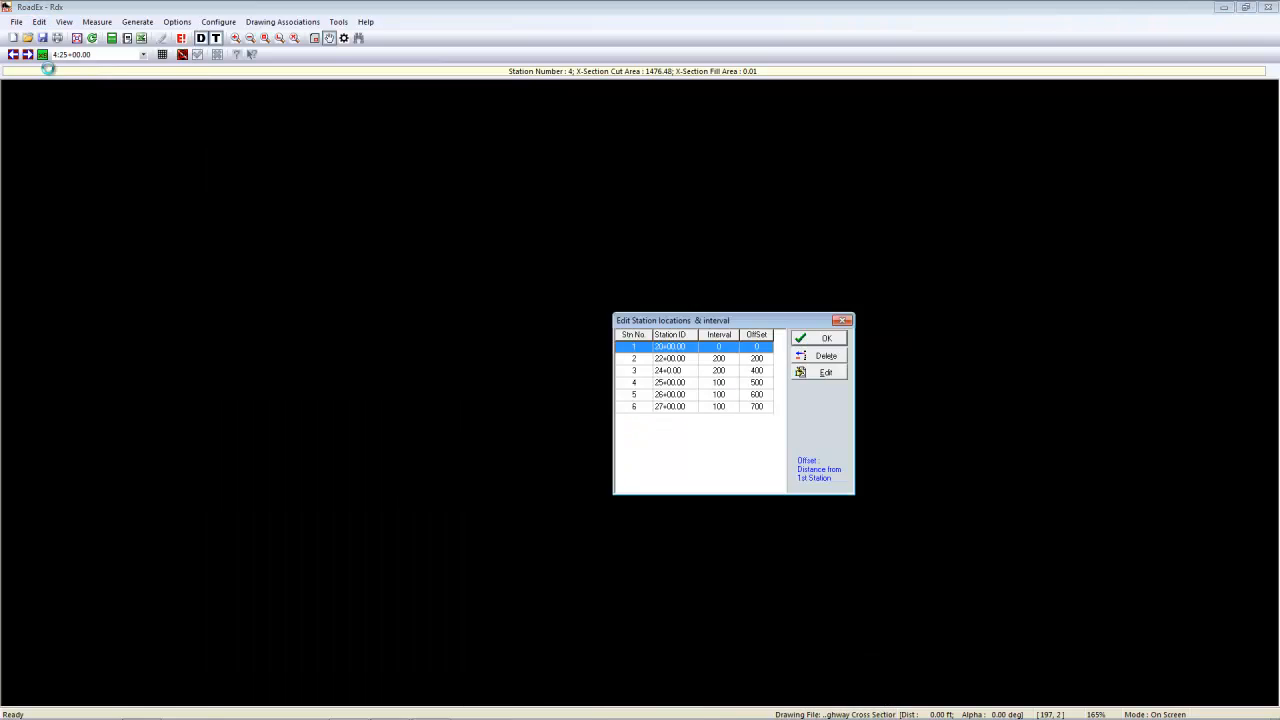
{"action": "left_click", "coordinate": [640, 372]}
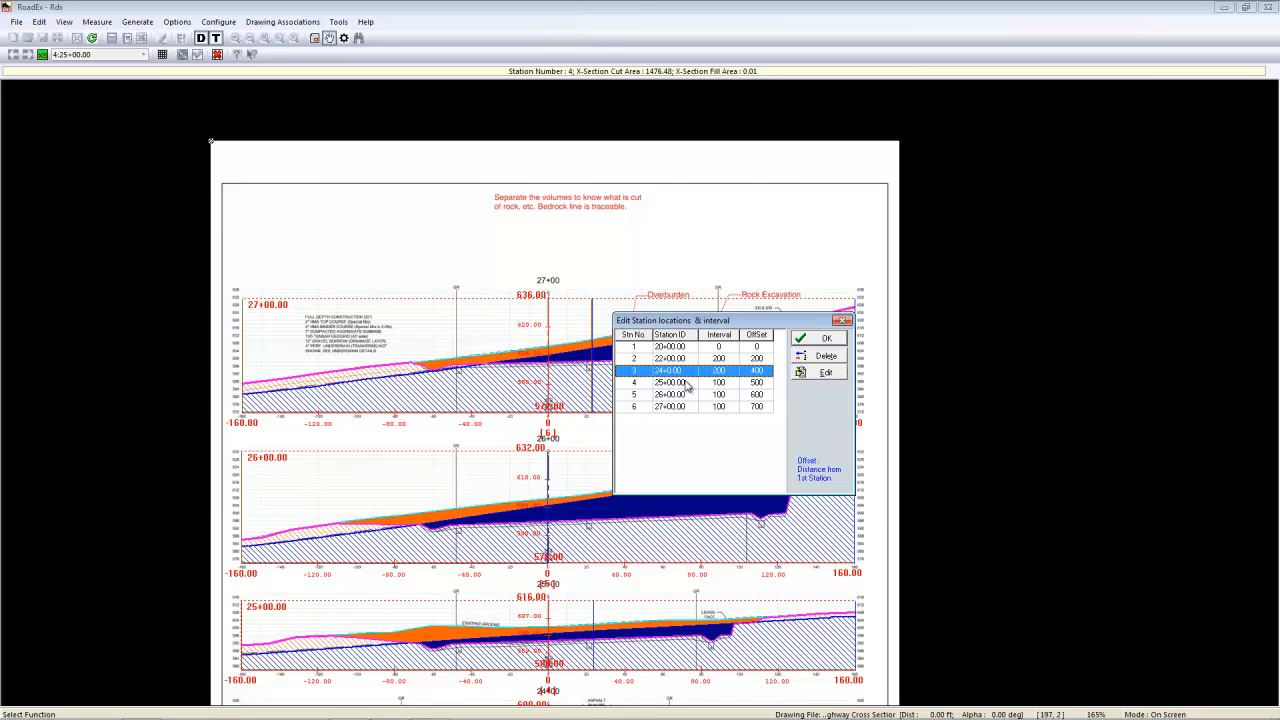
{"action": "left_click", "coordinate": [686, 384]}
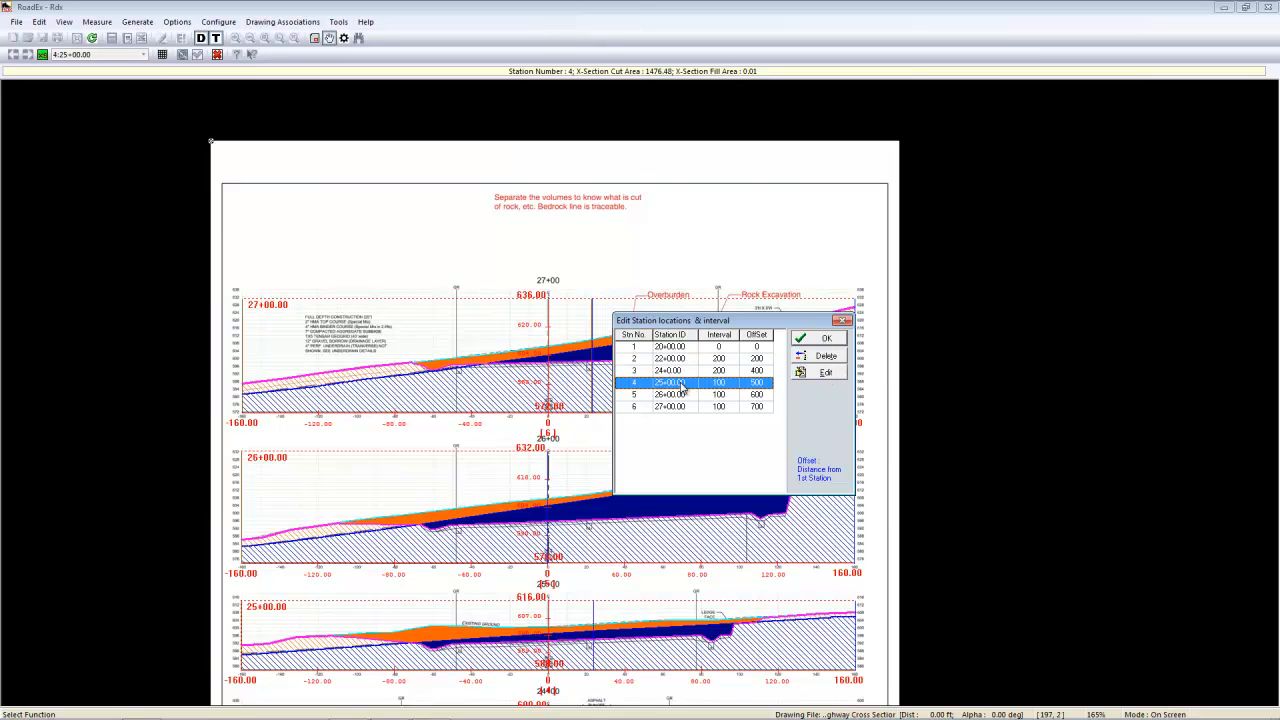
{"action": "left_click", "coordinate": [822, 357]}
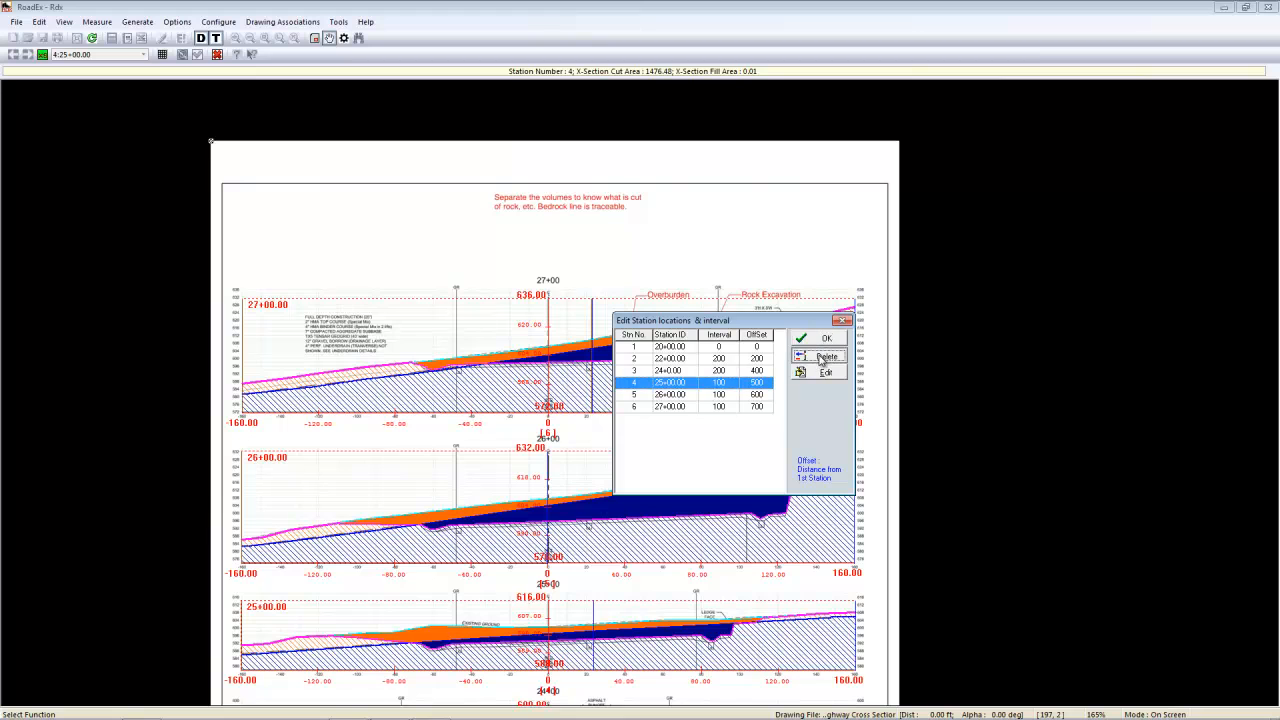
{"action": "left_click", "coordinate": [630, 390]}
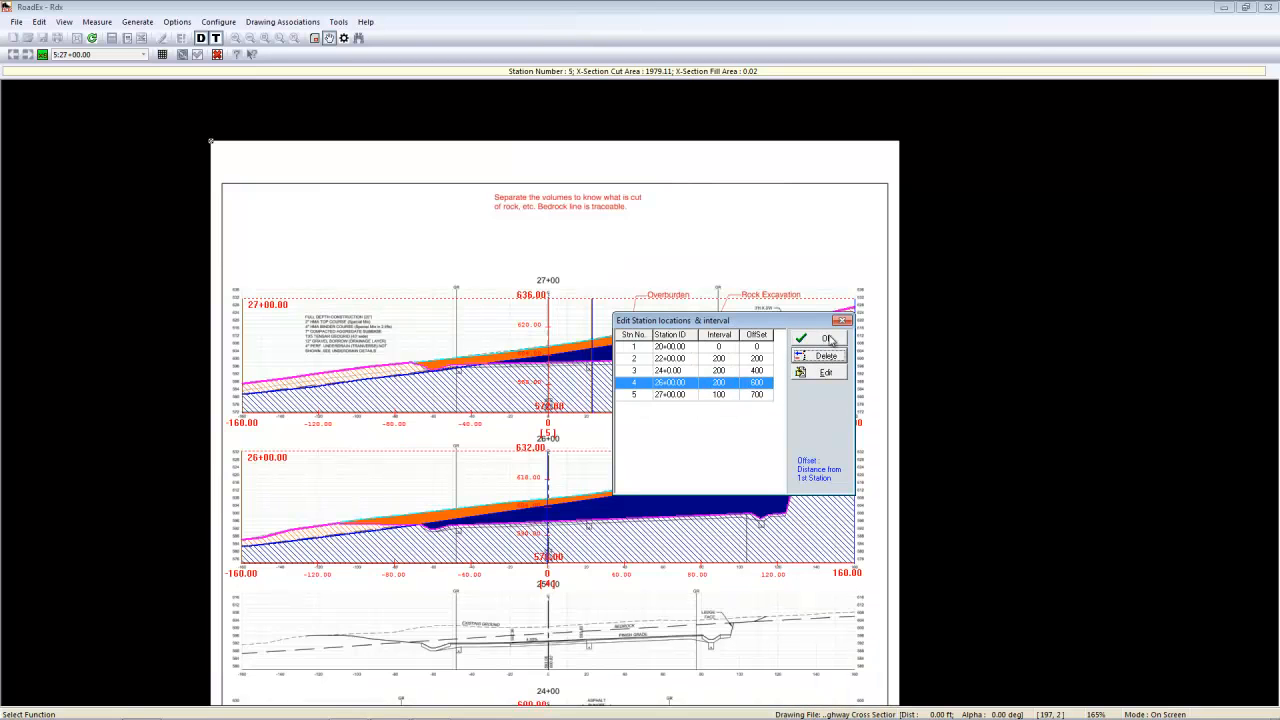
{"action": "left_click", "coordinate": [828, 339]}
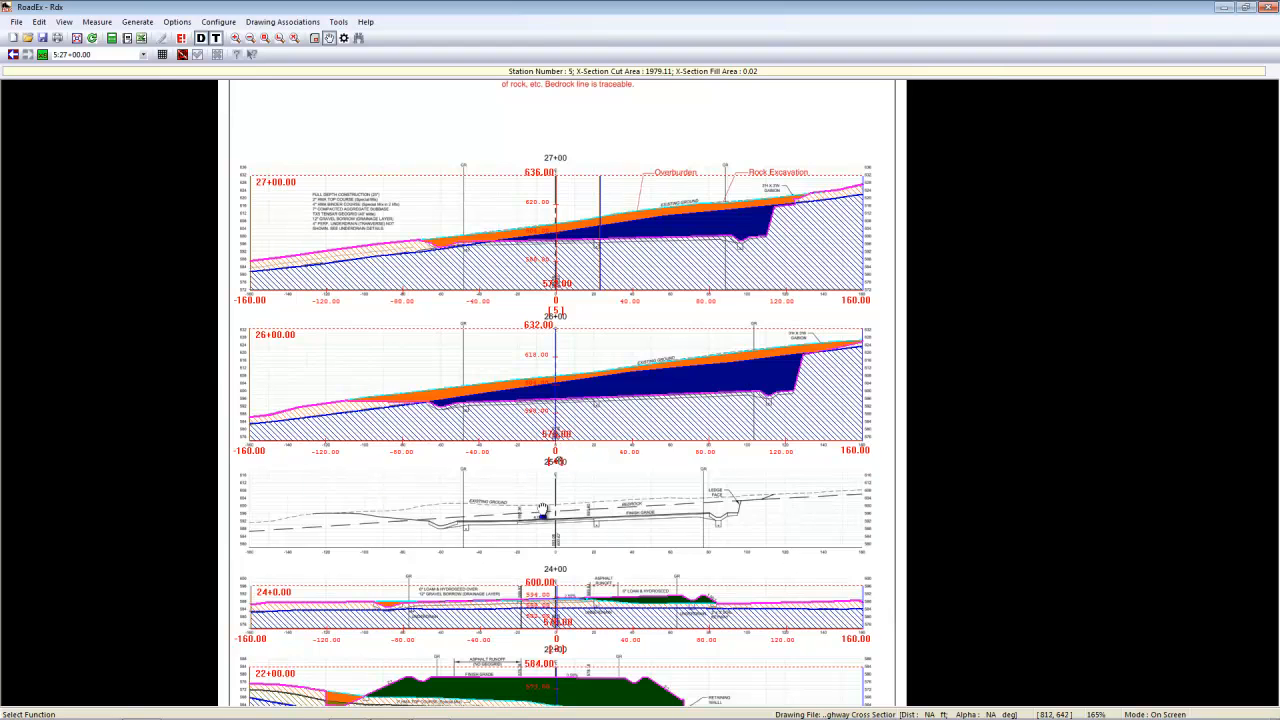
- Insert station 25+00.00 before station 4 at a 100 ft interval, using the current drawing page and new axes
{"action": "left_click", "coordinate": [43, 55]}
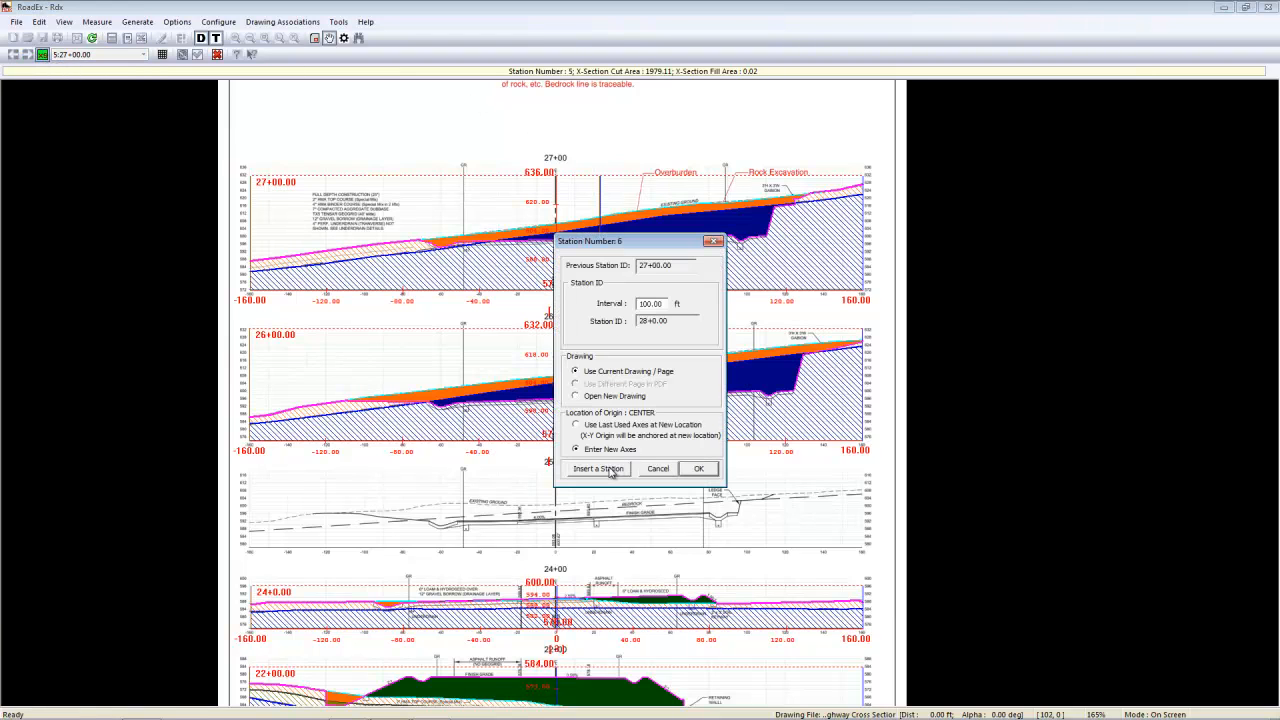
{"action": "left_click", "coordinate": [598, 470]}
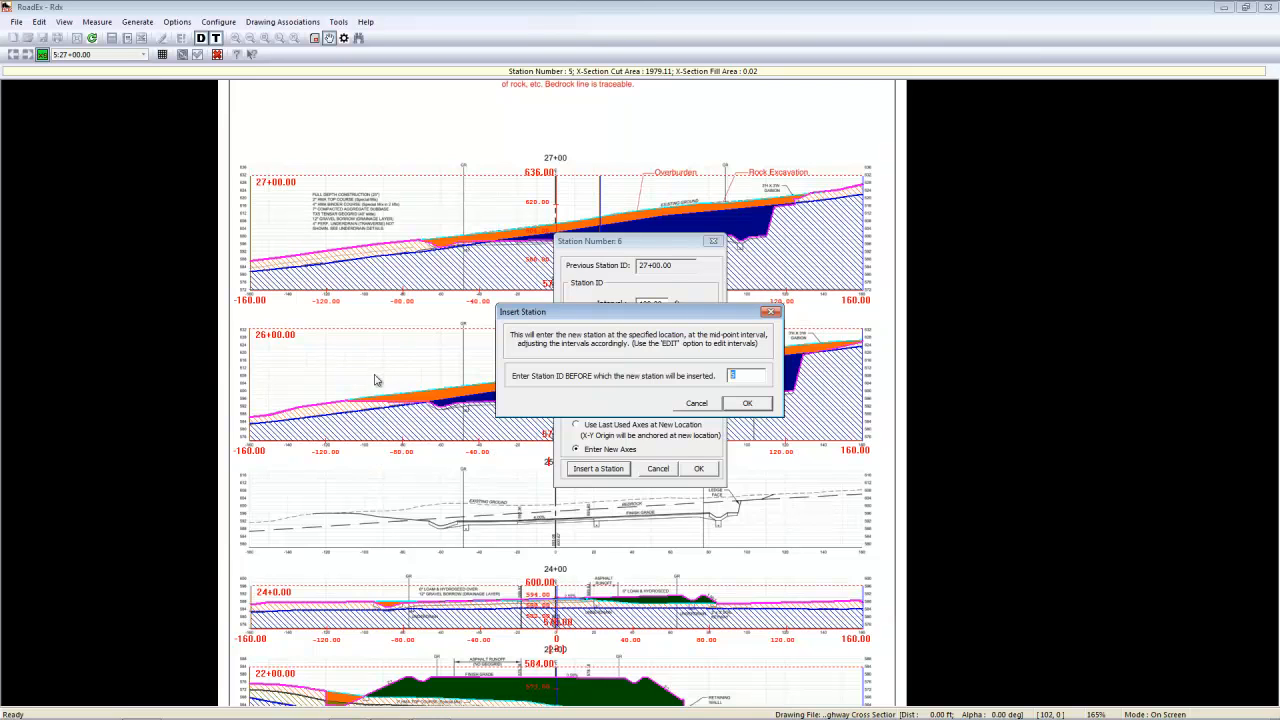
{"action": "left_click", "coordinate": [755, 406]}
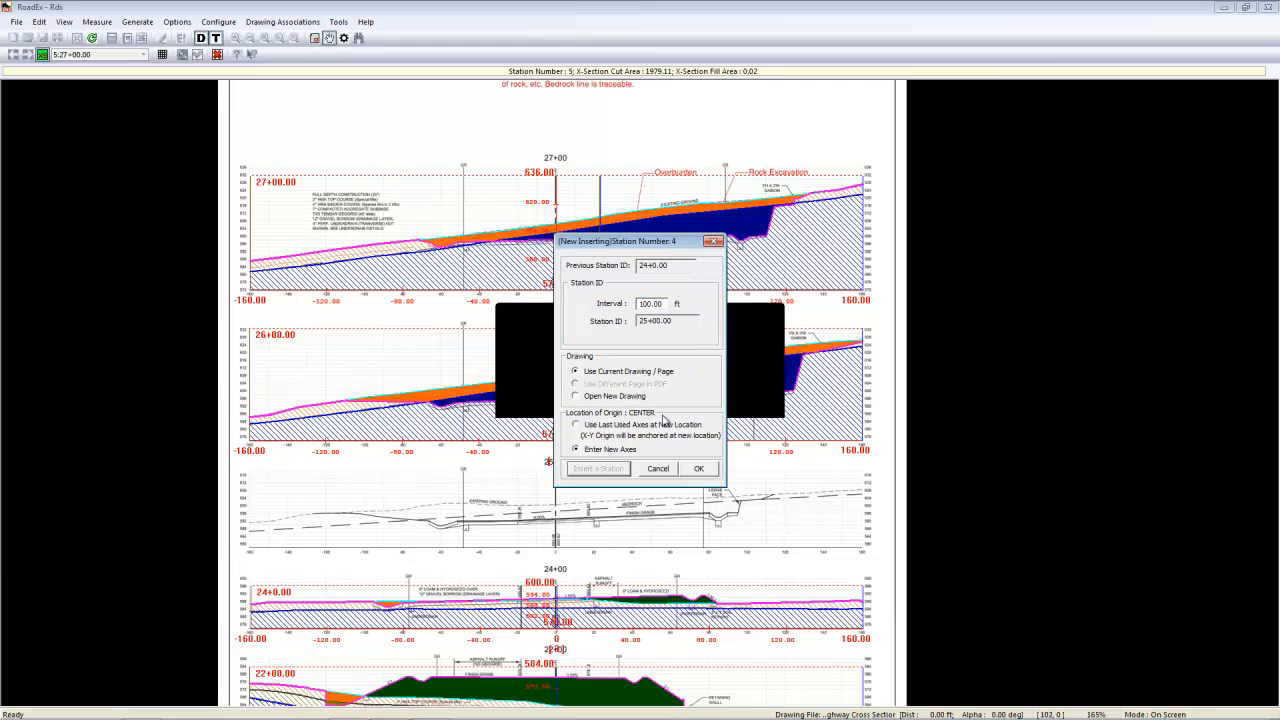
{"action": "left_click", "coordinate": [694, 469]}
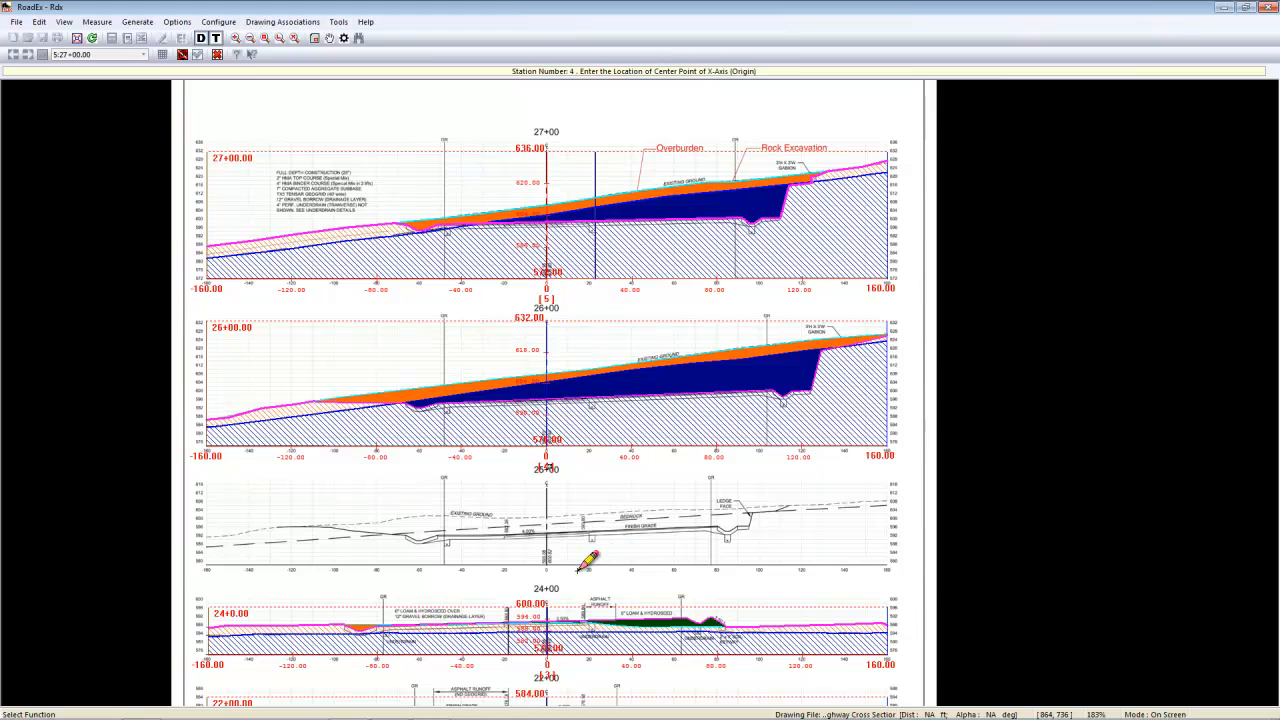
{"action": "left_click", "coordinate": [556, 429]}
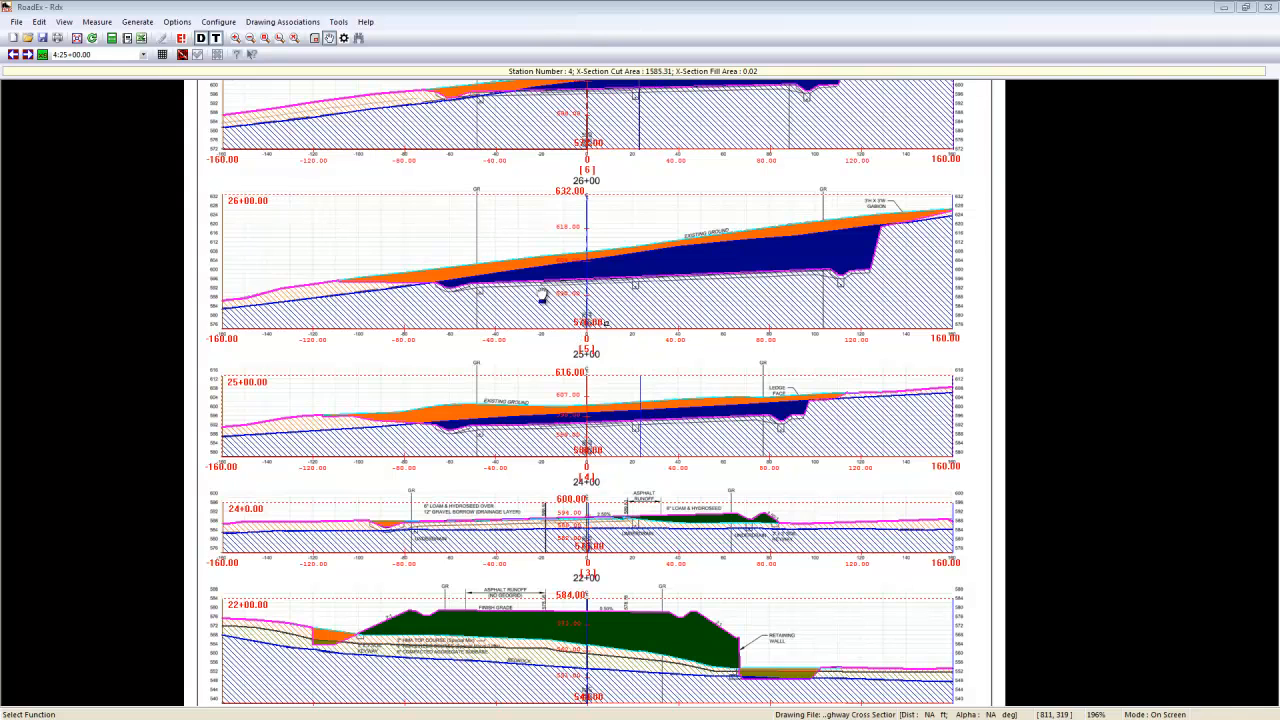
- Examine the Topsoil, Clay and Rock entries in the strata layer definition table
{"action": "left_click", "coordinate": [40, 22]}
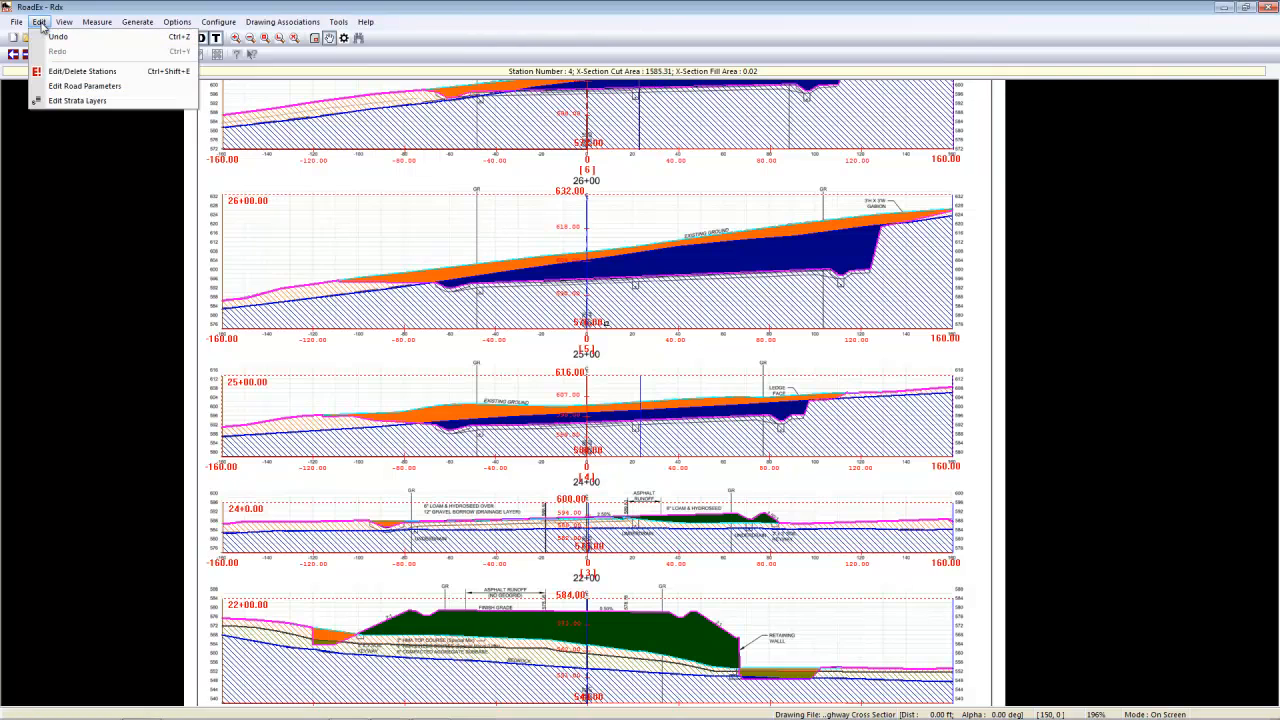
{"action": "left_click", "coordinate": [68, 101]}
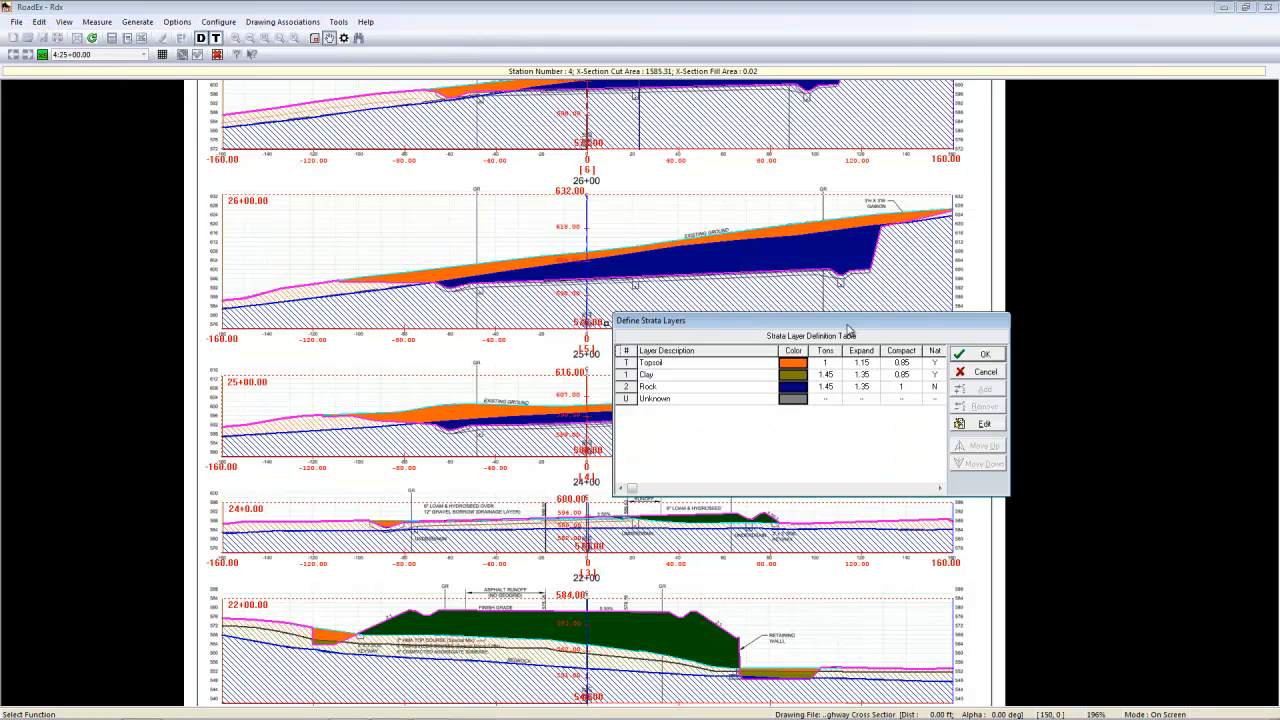
{"action": "left_click", "coordinate": [677, 363]}
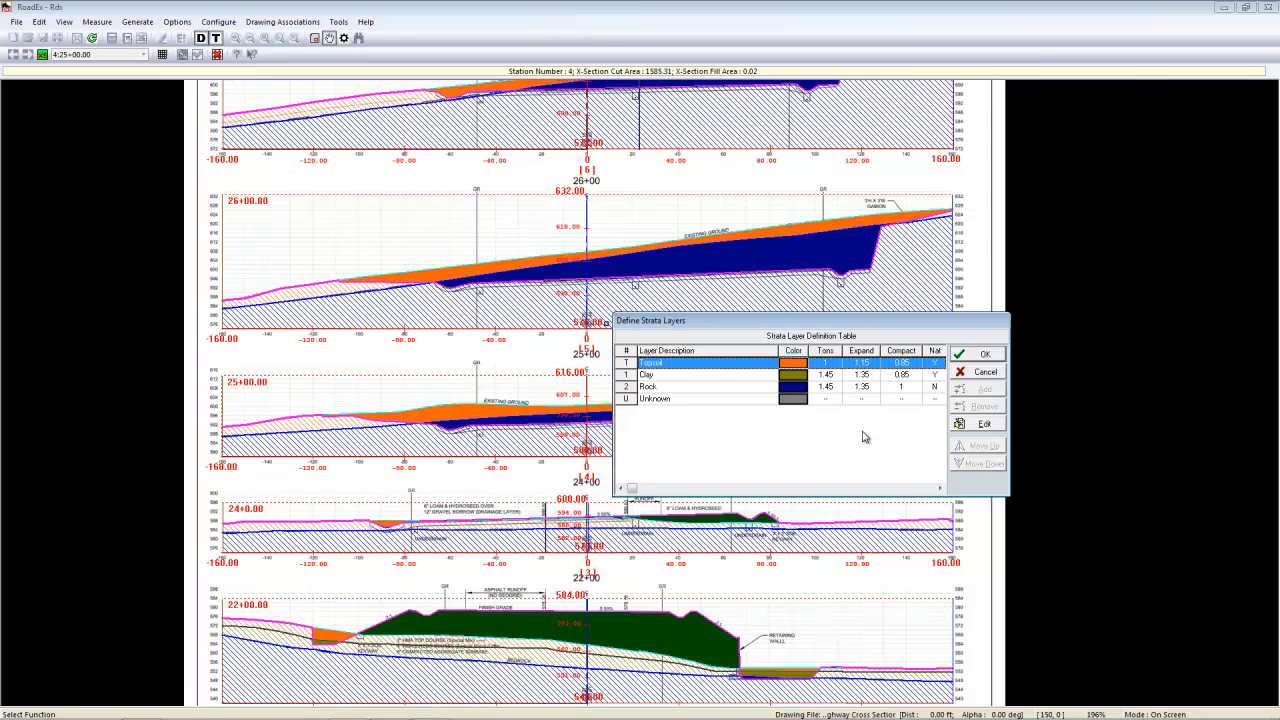
{"action": "left_click", "coordinate": [988, 356]}
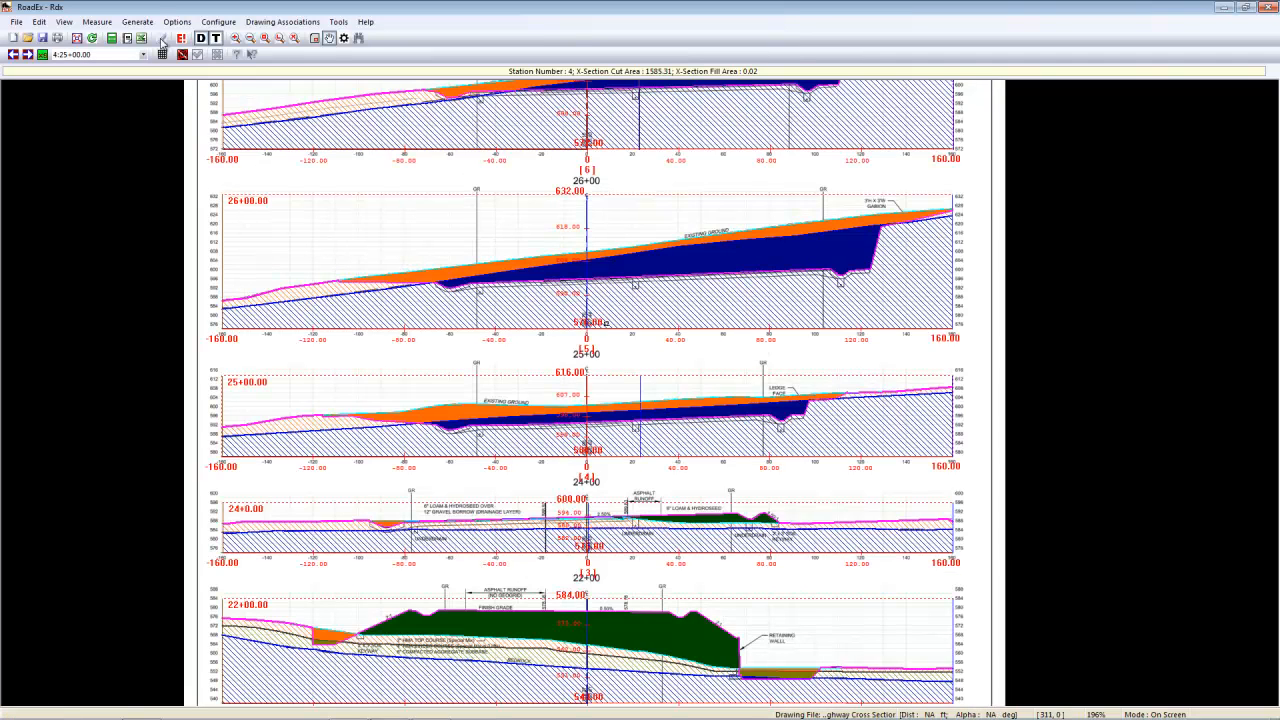
- Generate a sectional cut/fill report for Phase 1 across all stations with a strip depth of 6 inches
{"action": "left_click", "coordinate": [137, 22]}
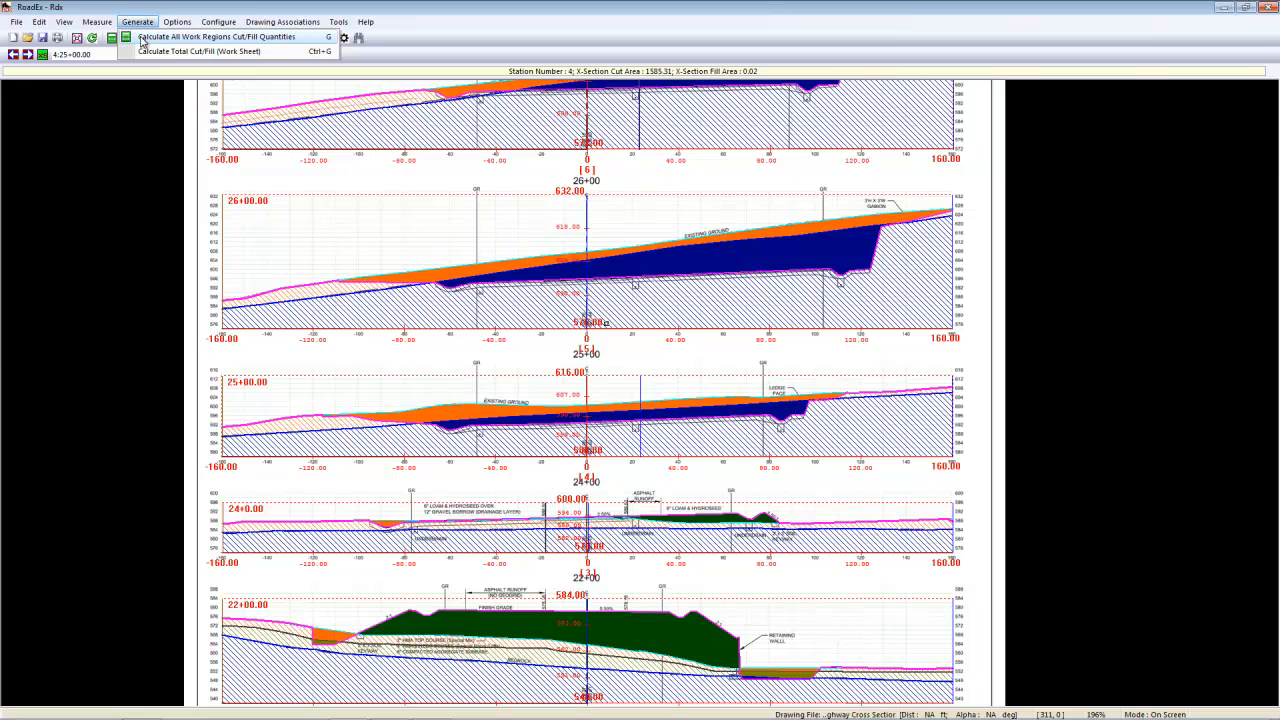
{"action": "left_click", "coordinate": [142, 37]}
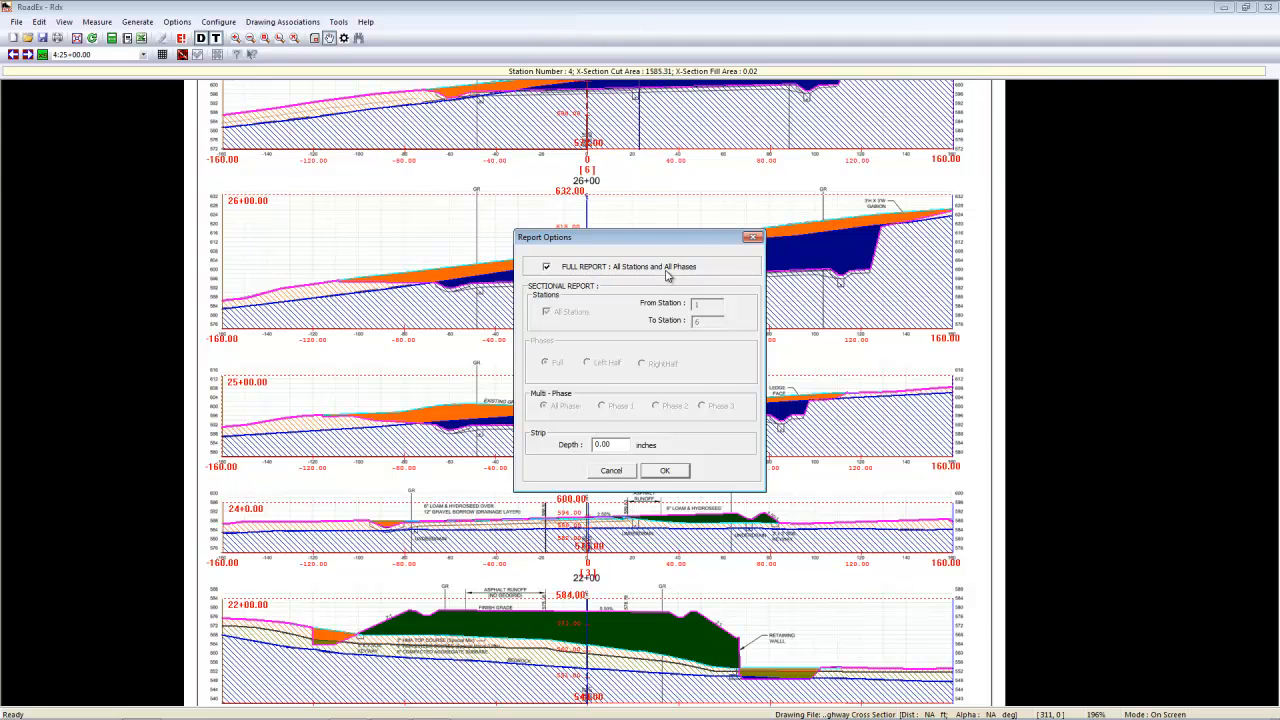
{"action": "left_click", "coordinate": [546, 267]}
{"action": "left_click", "coordinate": [604, 406]}
{"action": "double_click", "coordinate": [619, 444]}
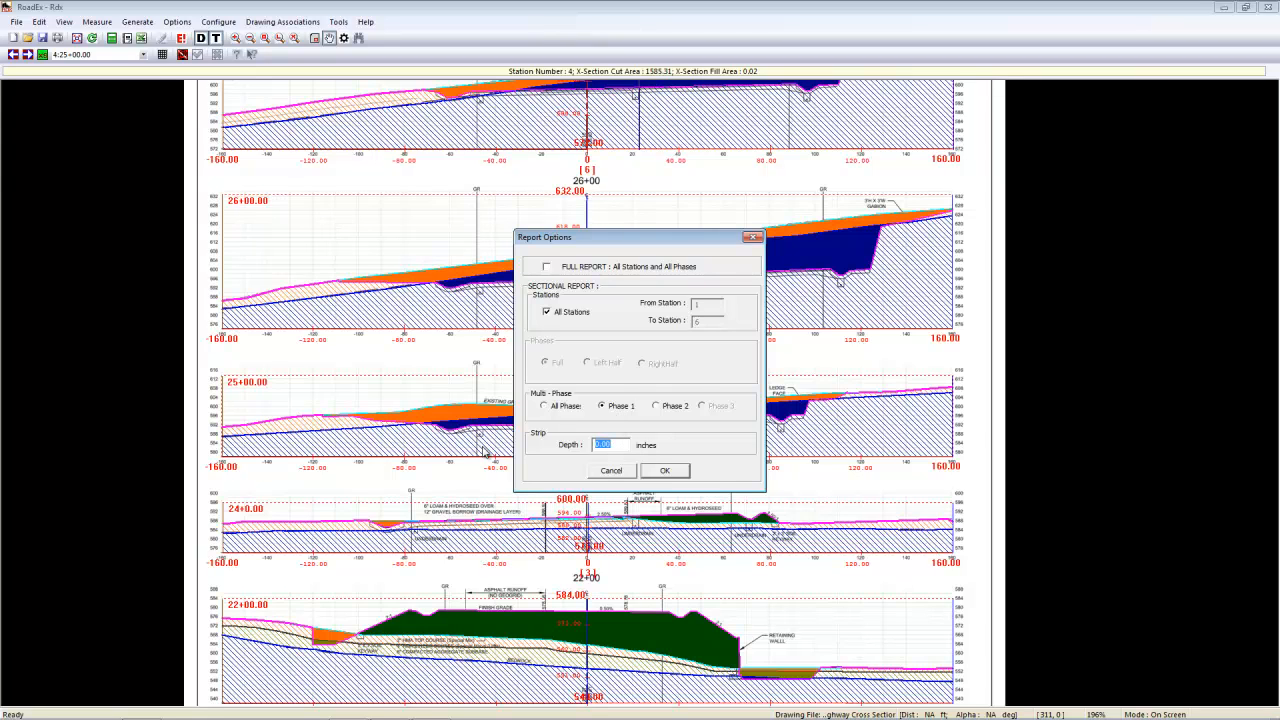
{"action": "type", "text": "6"}
{"action": "left_click", "coordinate": [667, 476]}
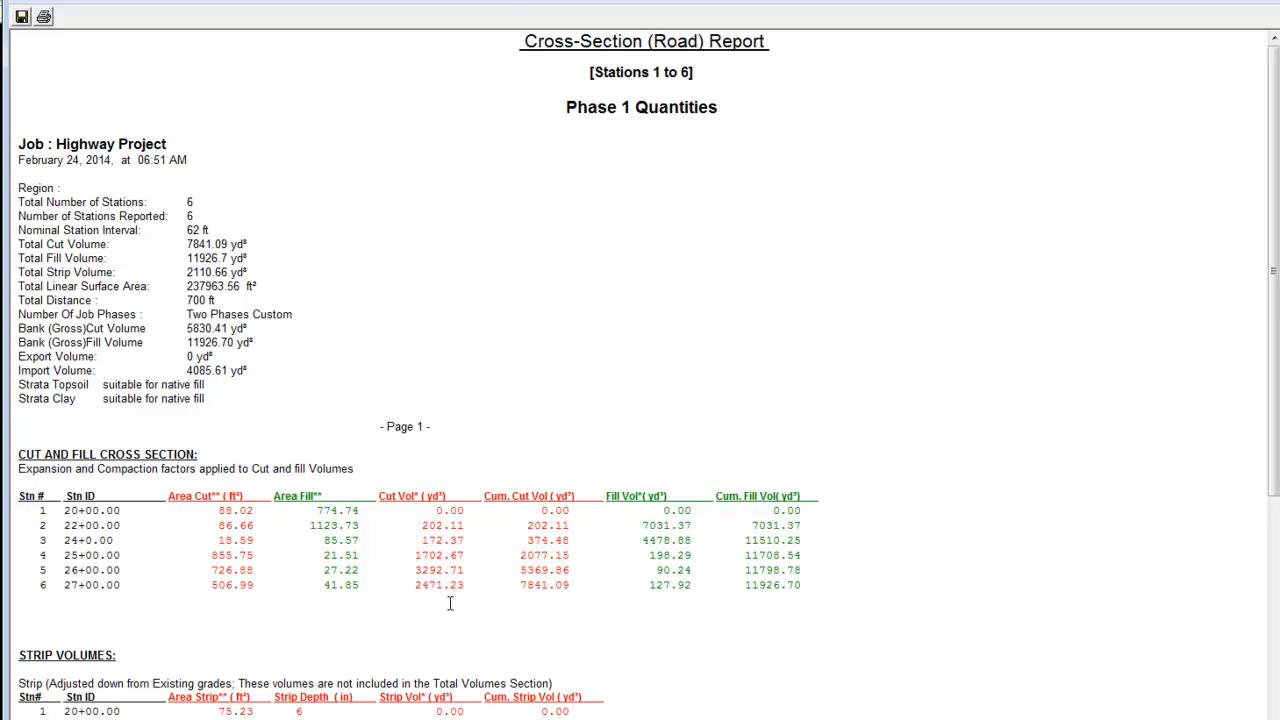
- Review the cut and fill, strip volume and strata cut volume tables in the Phase 1 report
{"action": "scroll", "coordinate": [449, 602], "scroll_direction": "down", "scroll_amount": 3}
{"action": "scroll", "coordinate": [449, 602], "scroll_direction": "down", "scroll_amount": 2}
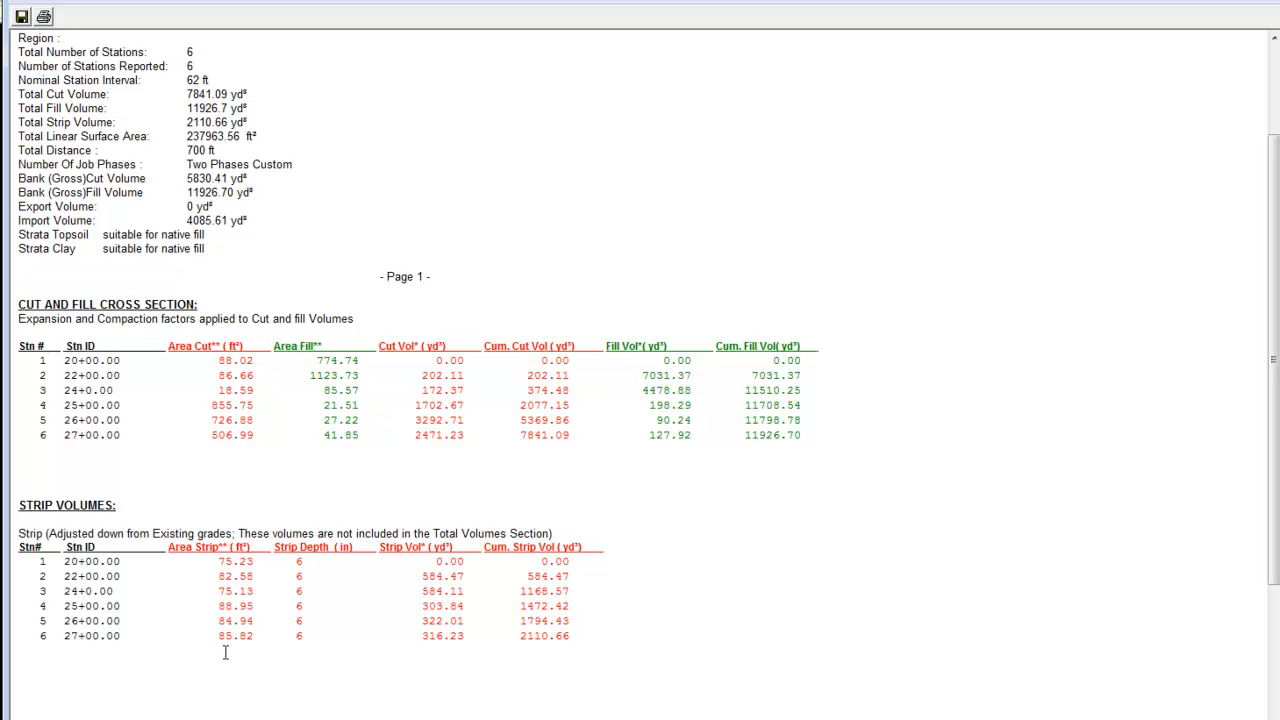
{"action": "scroll", "coordinate": [220, 572], "scroll_direction": "down", "scroll_amount": 5}
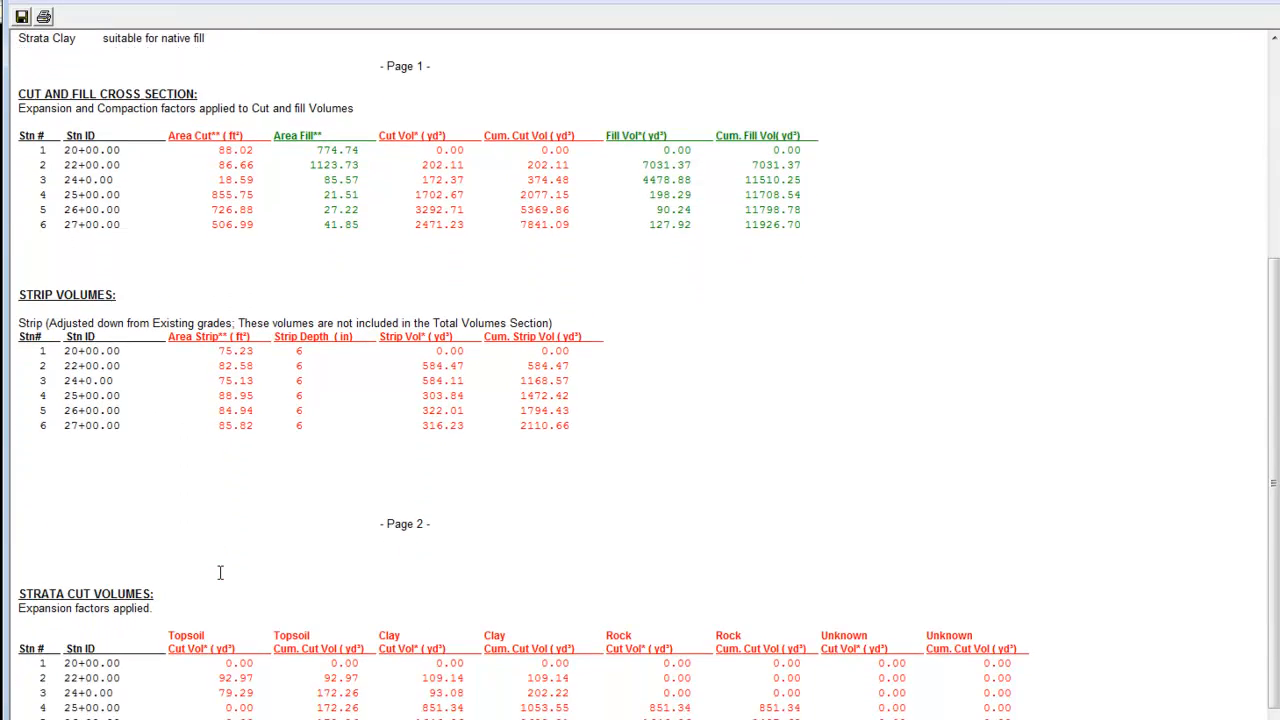
{"action": "scroll", "coordinate": [220, 572], "scroll_direction": "down", "scroll_amount": 1}
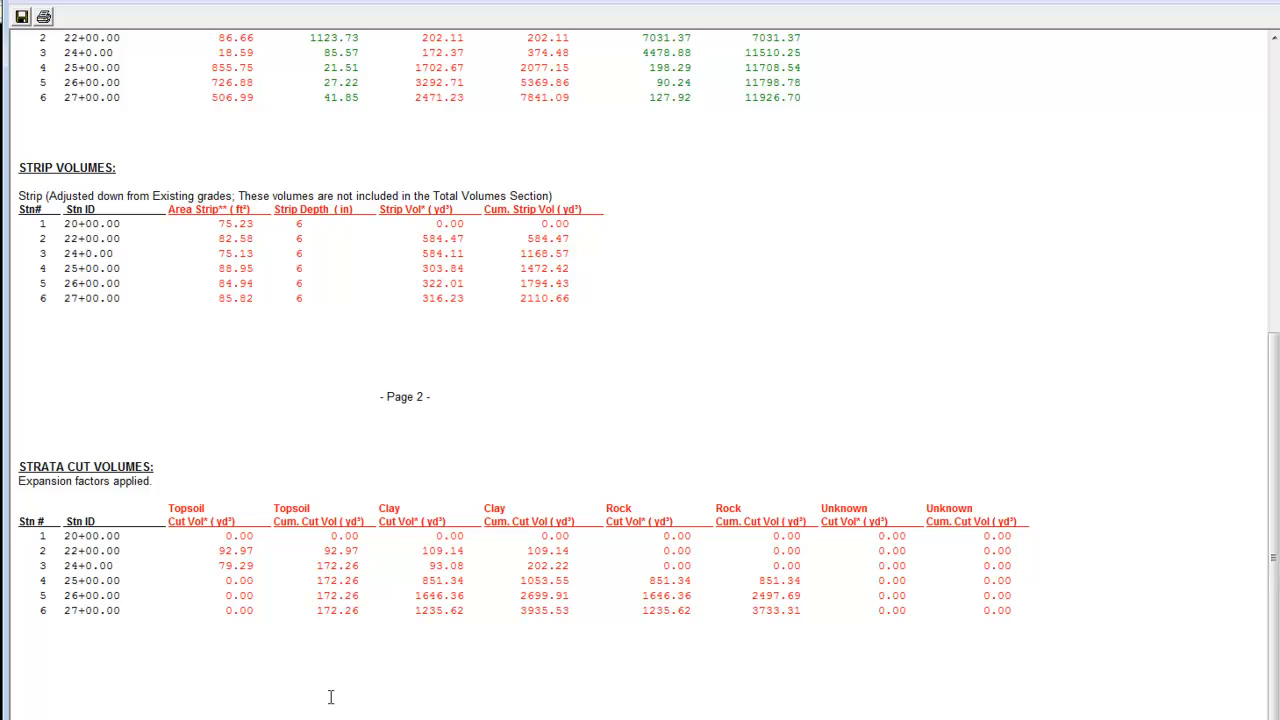